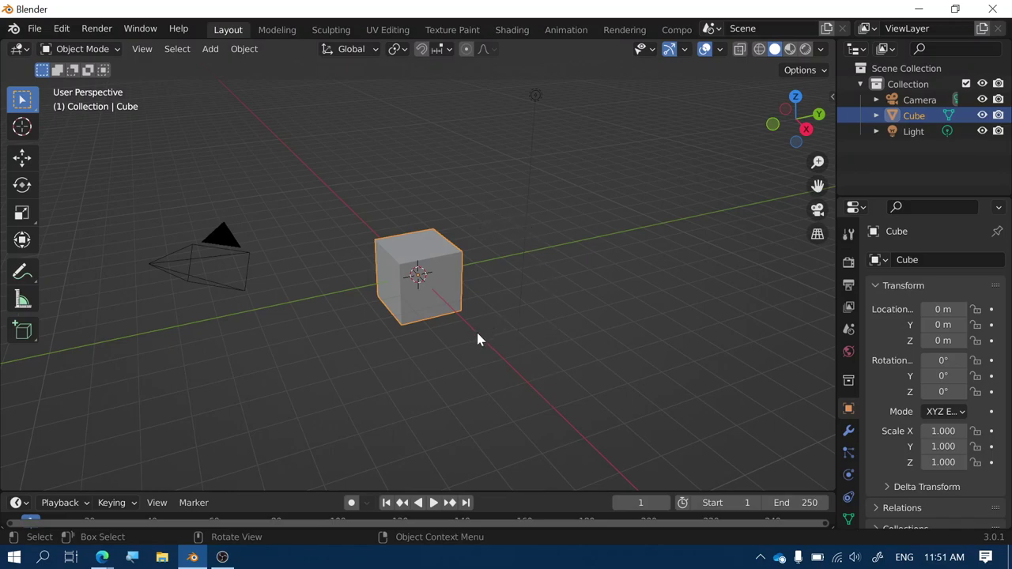
- Delete the default cube from the scene
middle_click_drag(478, 340, 441, 314)
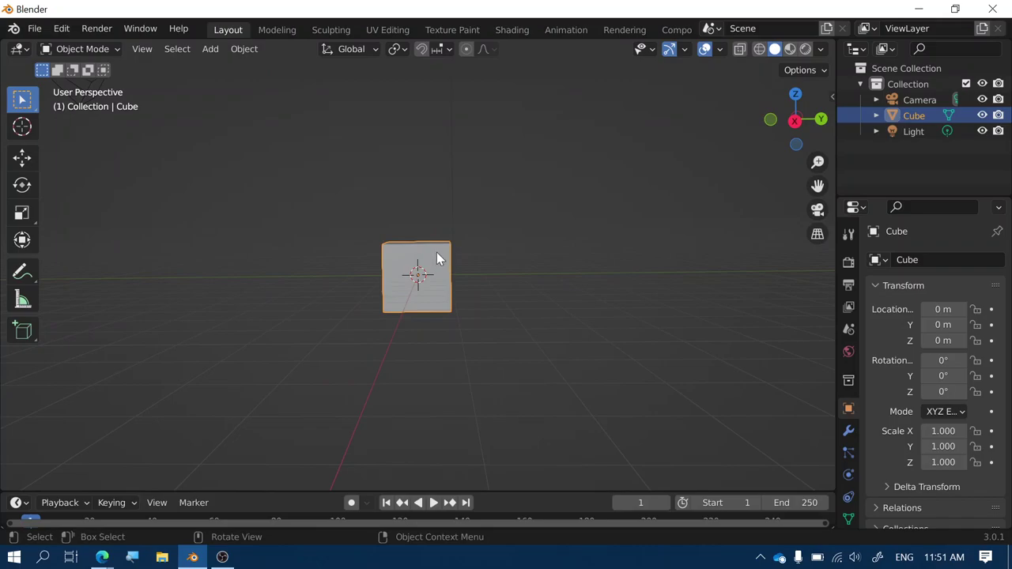
key("x")
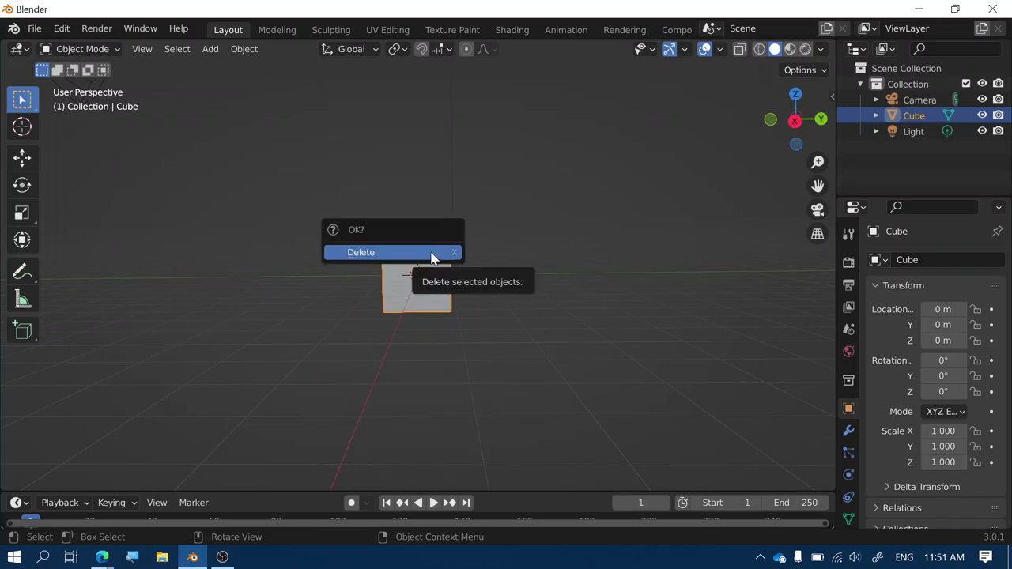
left_click(432, 256)
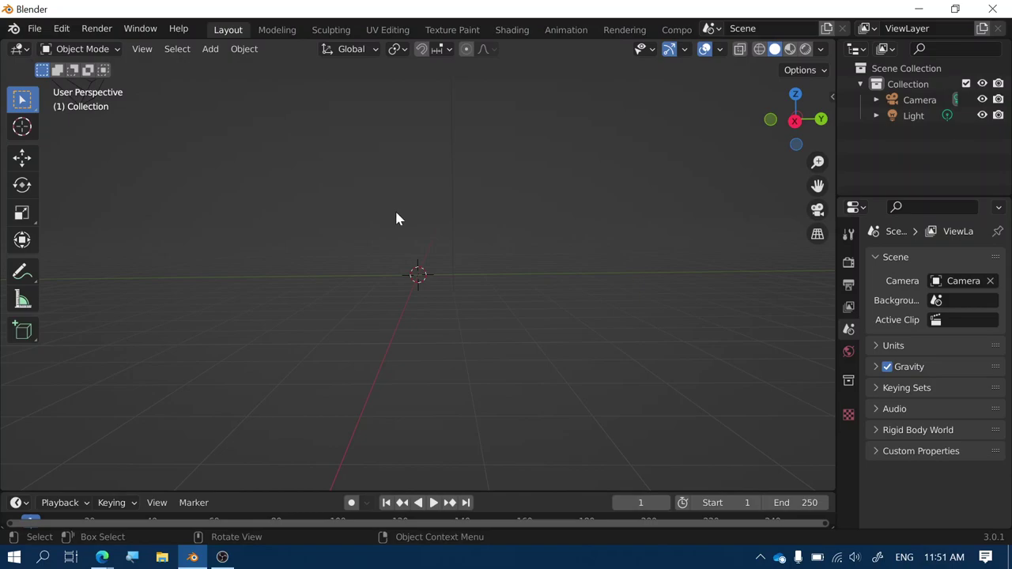
- Add a circle mesh at the origin and open it in Edit Mode from the top orthographic view
left_click(210, 49)
mouse_move(218, 68)
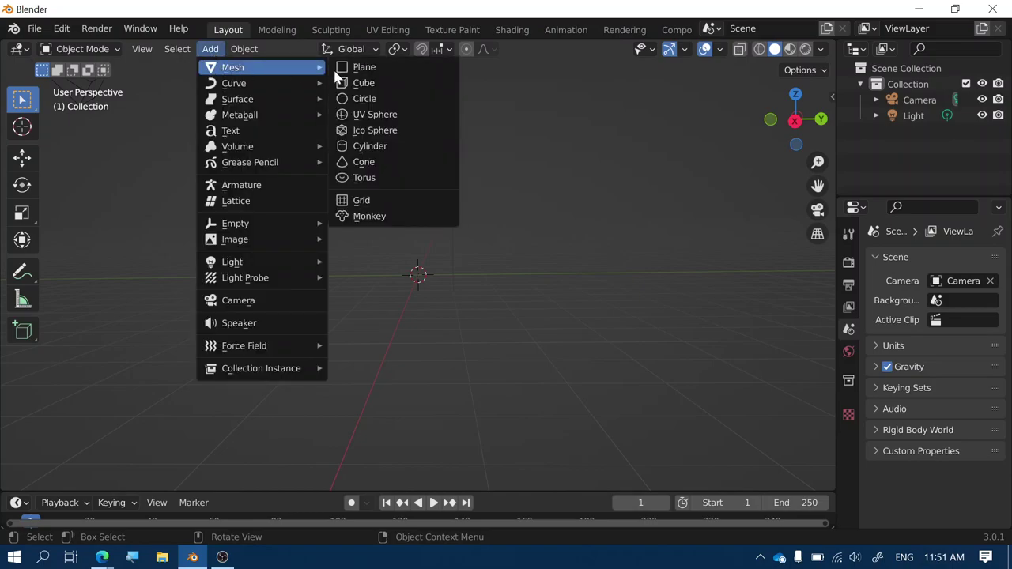
left_click(370, 100)
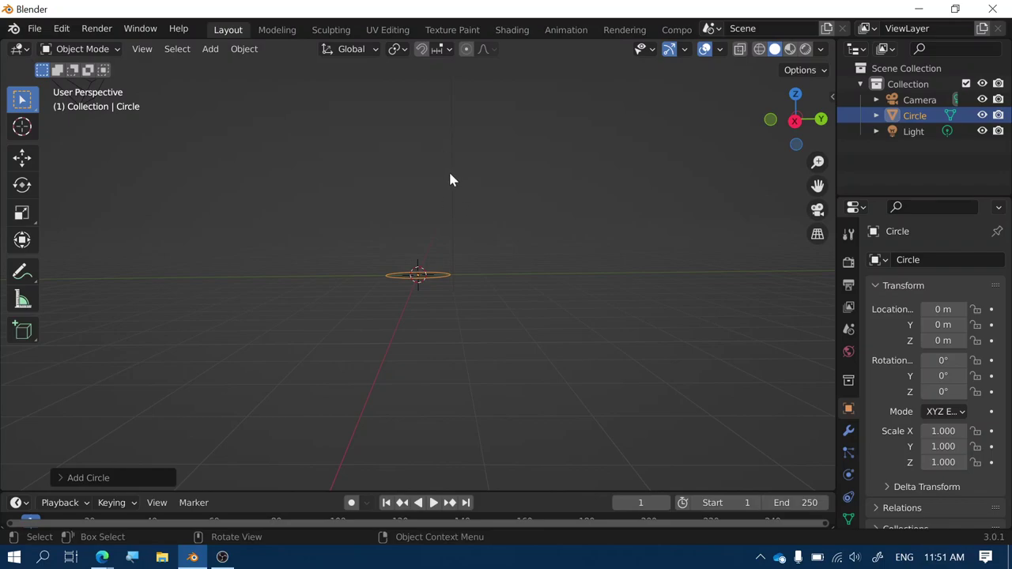
left_click(795, 96)
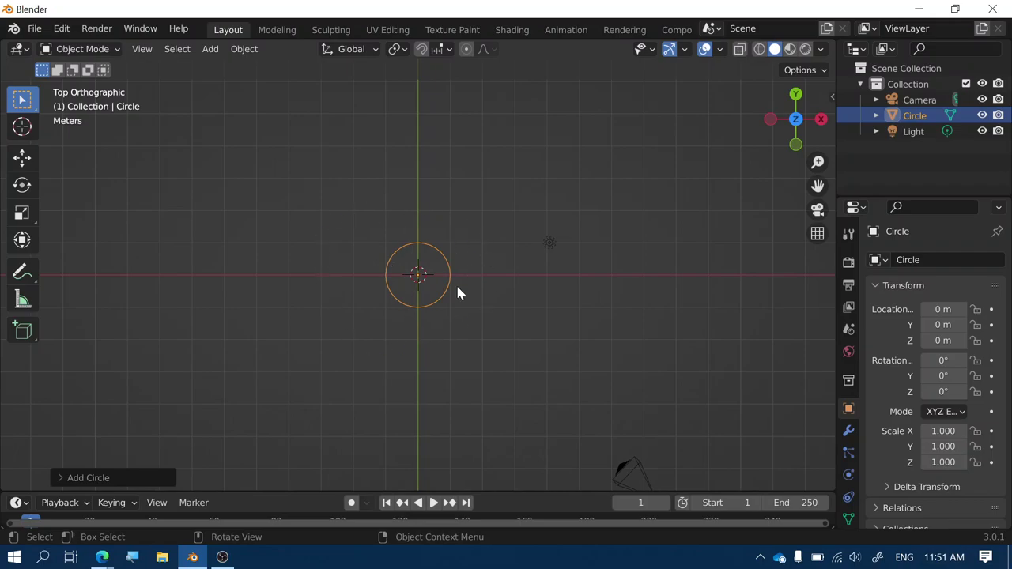
left_click(113, 48)
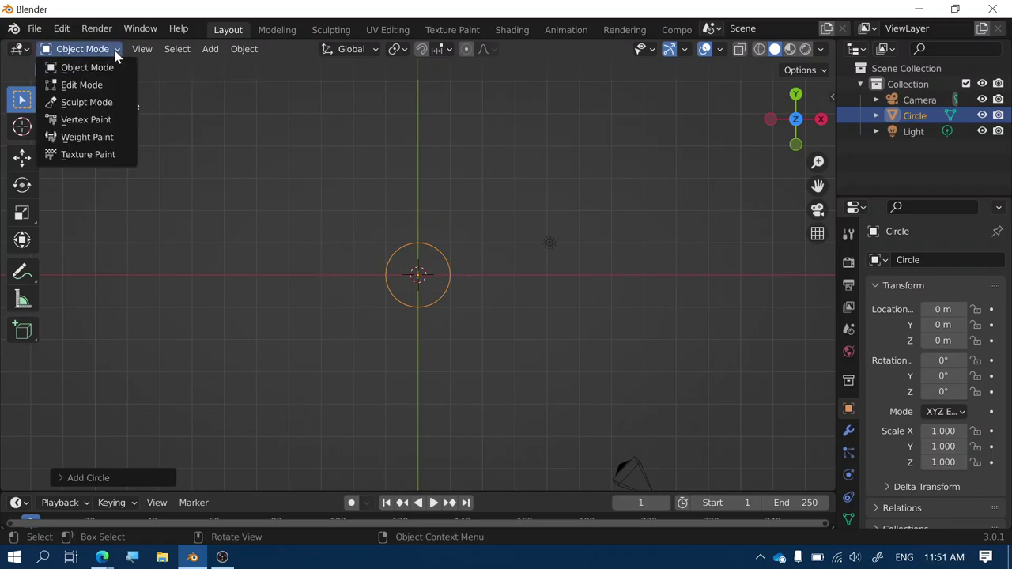
left_click(96, 89)
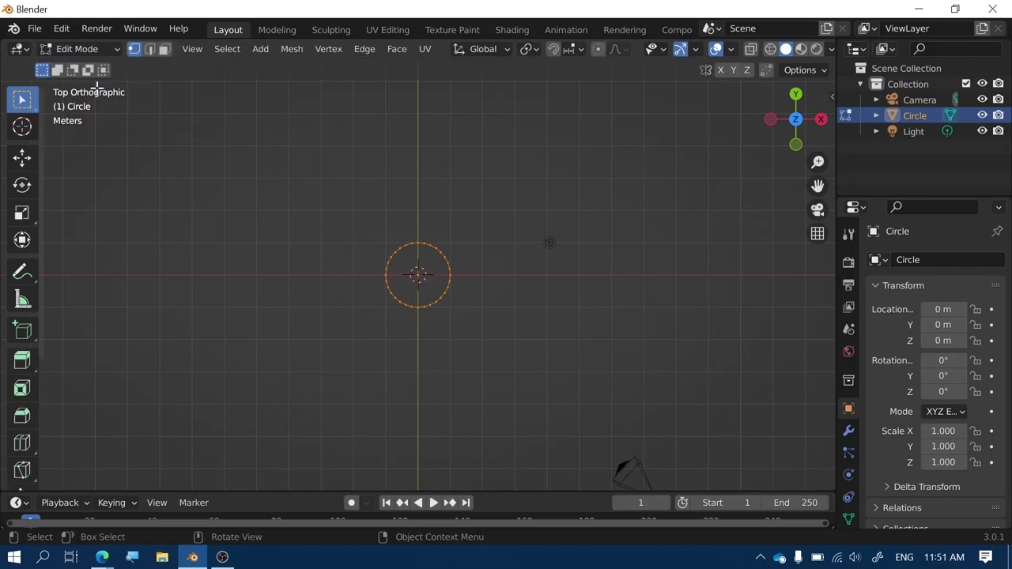
- Use proportional editing with about 1.77 m smooth influence to pull the circle's lowest-Y vertex about 3.3 m along negative Y
left_click(417, 307)
key("e")
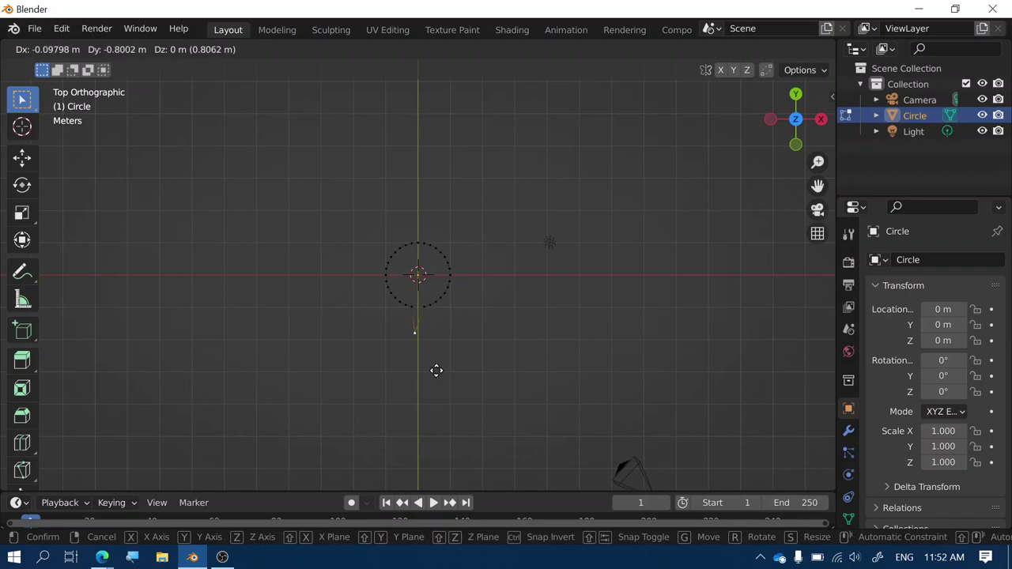
key("Escape")
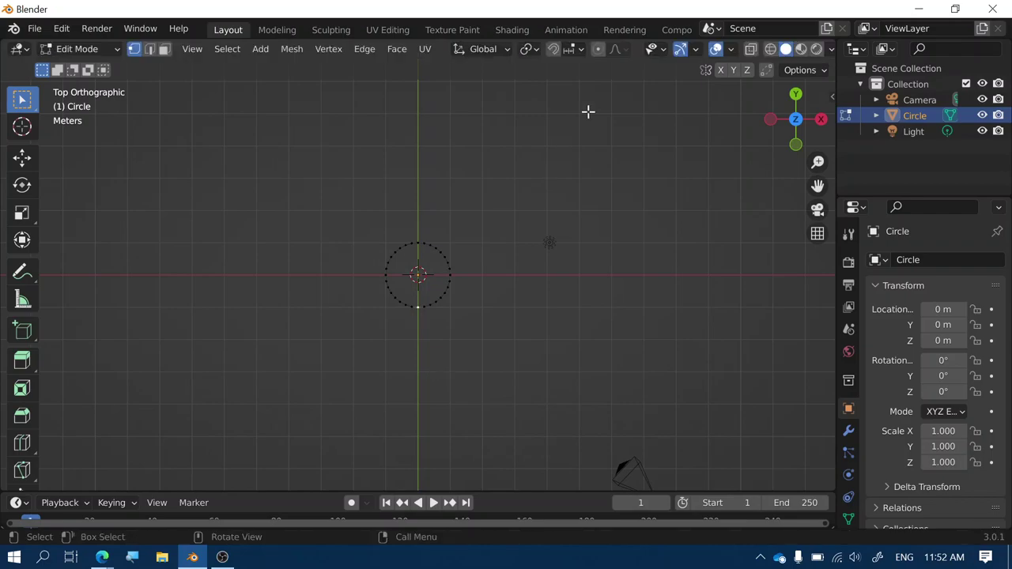
left_click(599, 50)
key("g")
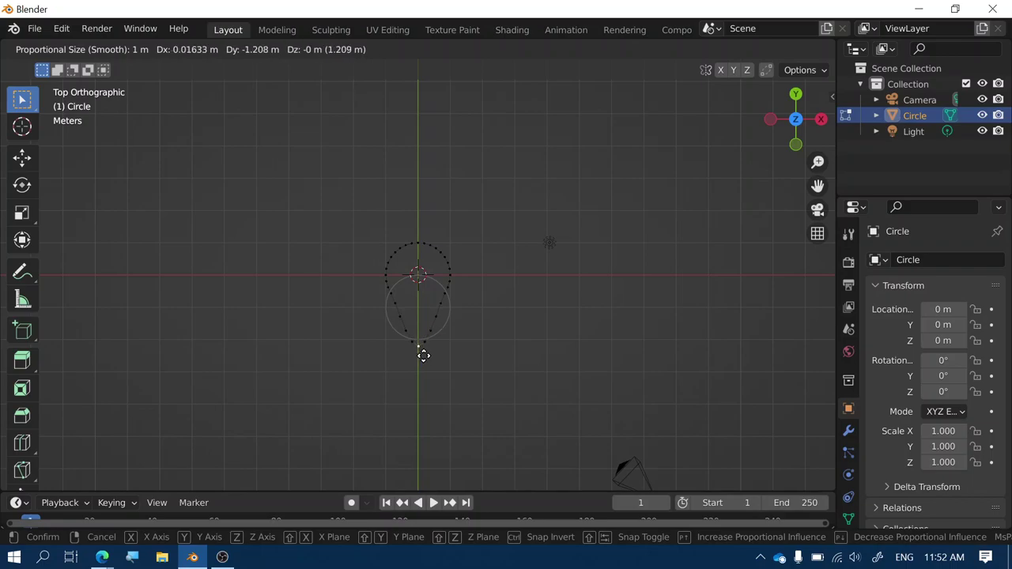
key("z")
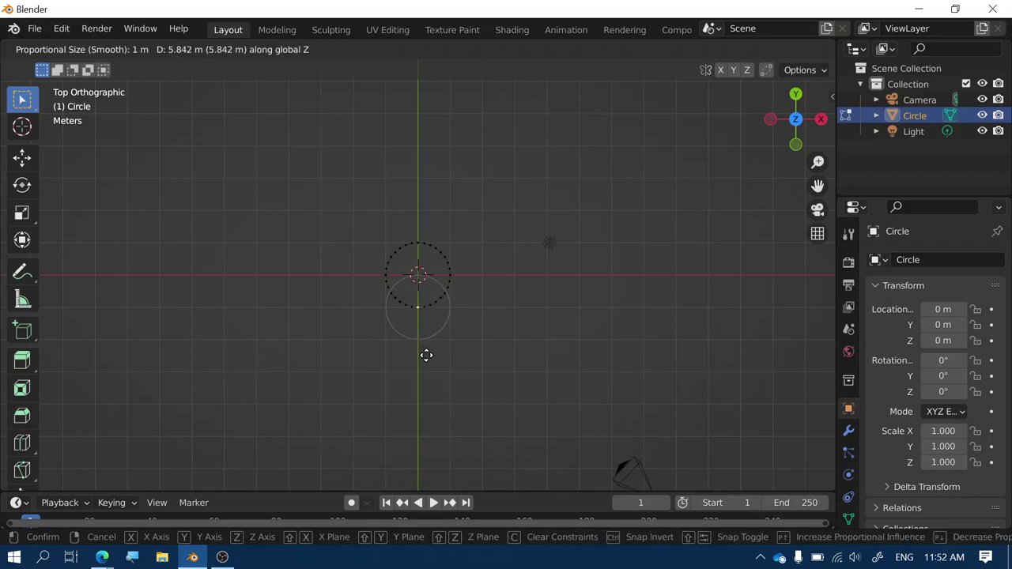
key("y")
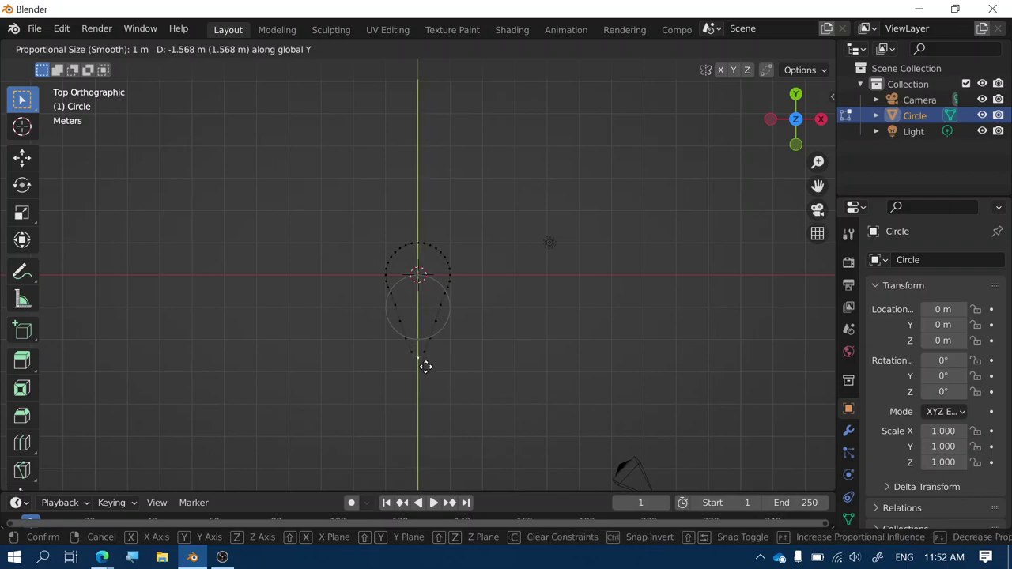
scroll(426, 368, "down", 3)
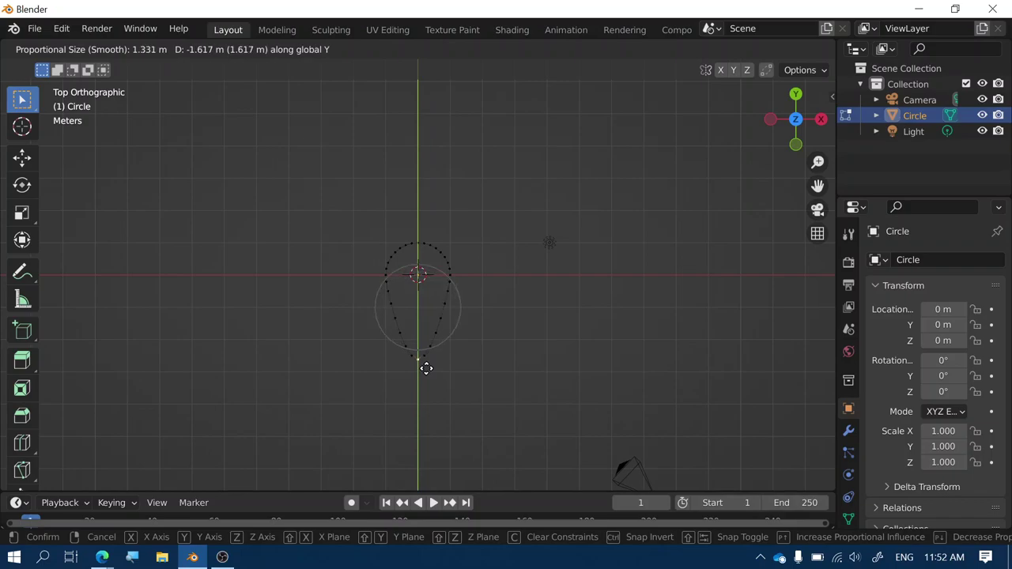
scroll(426, 369, "down", 2)
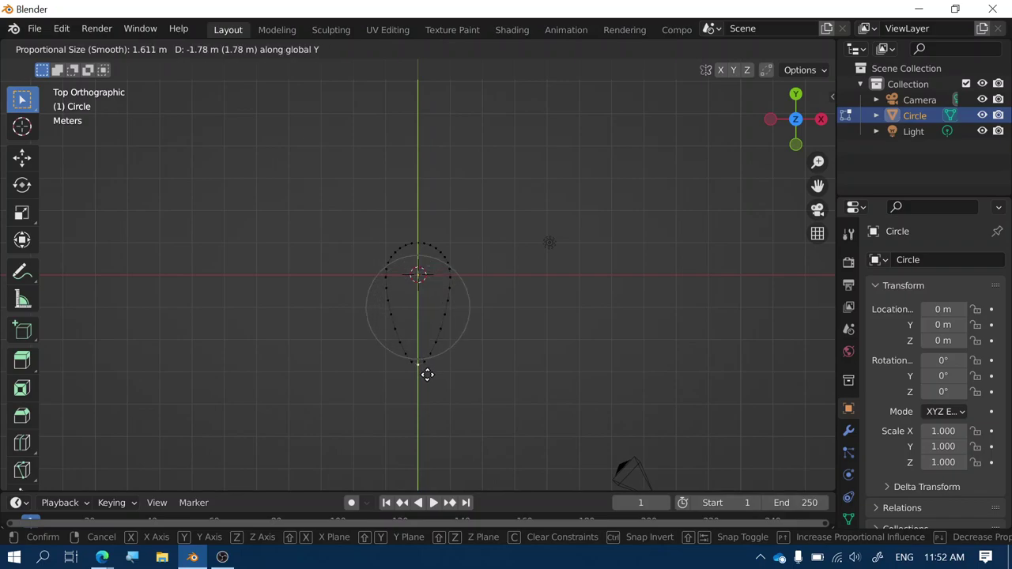
scroll(427, 373, "down", 1)
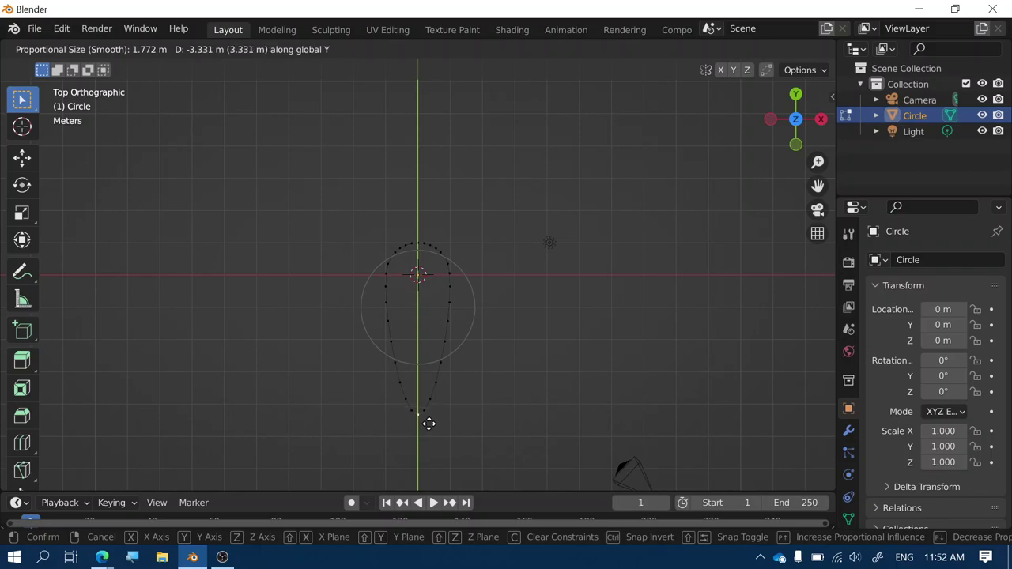
left_click(428, 423)
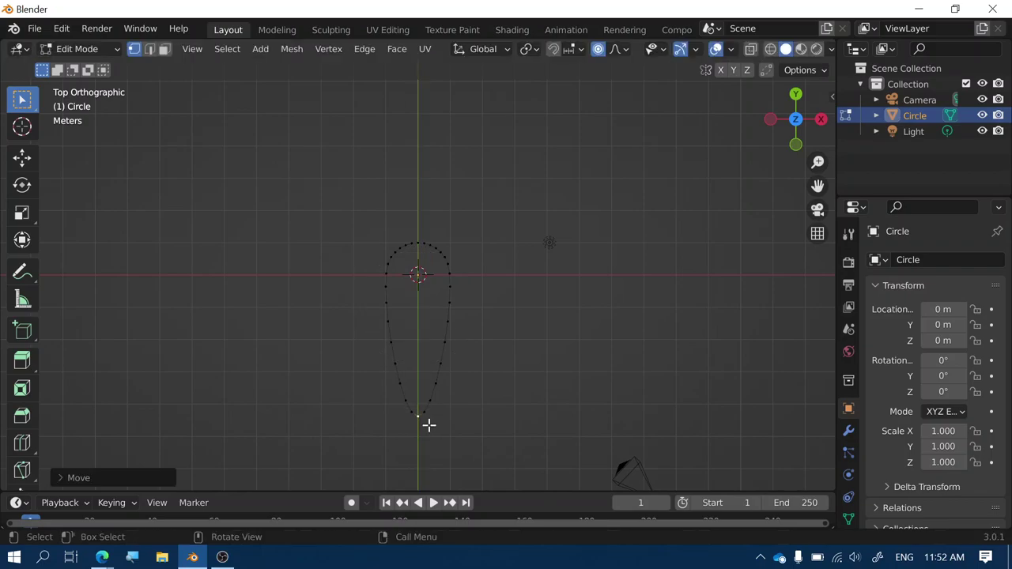
- Flatten the rounded end by moving its highest-Y vertex about 0.47 m along negative Y with proportional editing
left_click(417, 243)
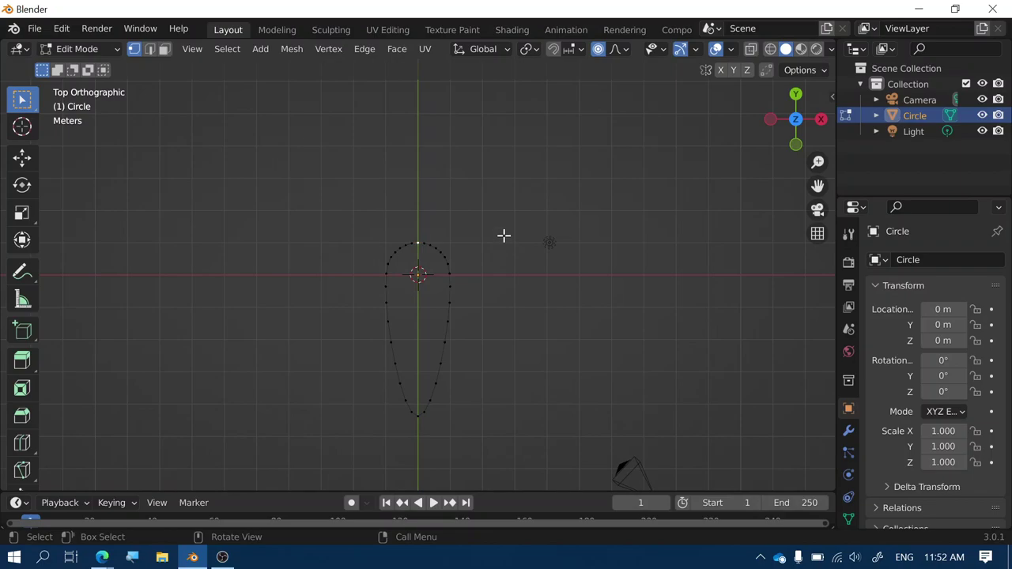
key("g")
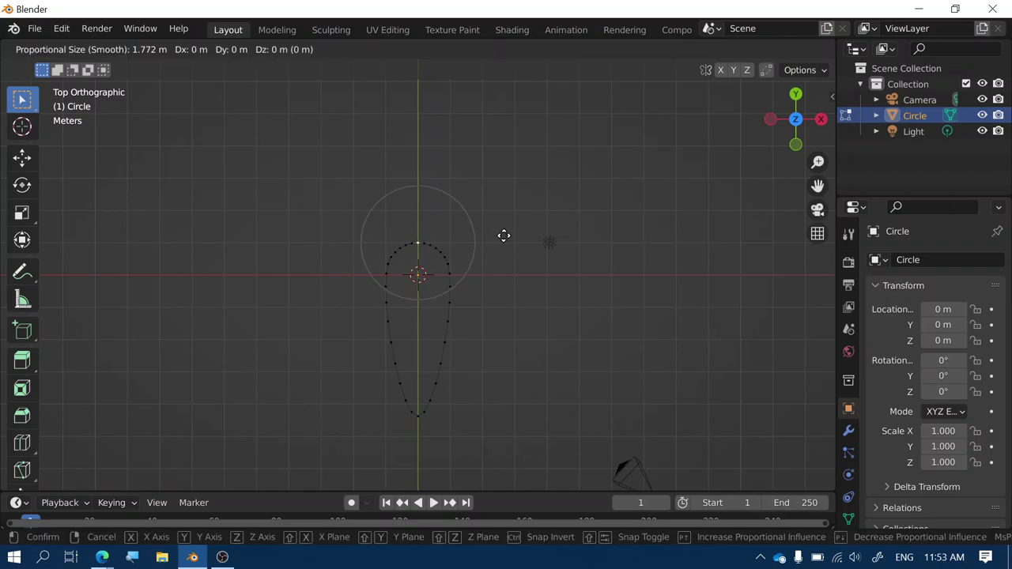
key("y")
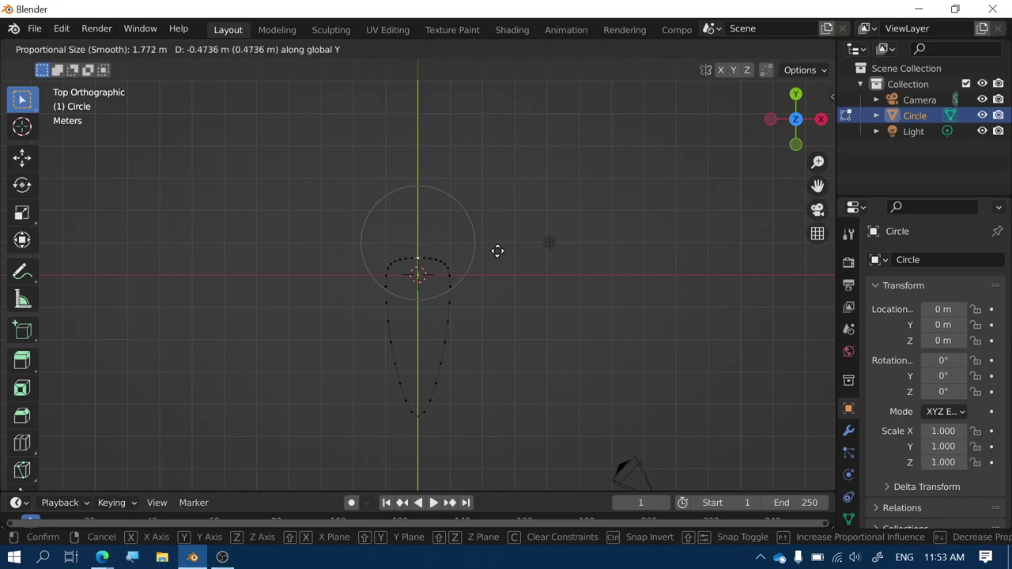
left_click(498, 251)
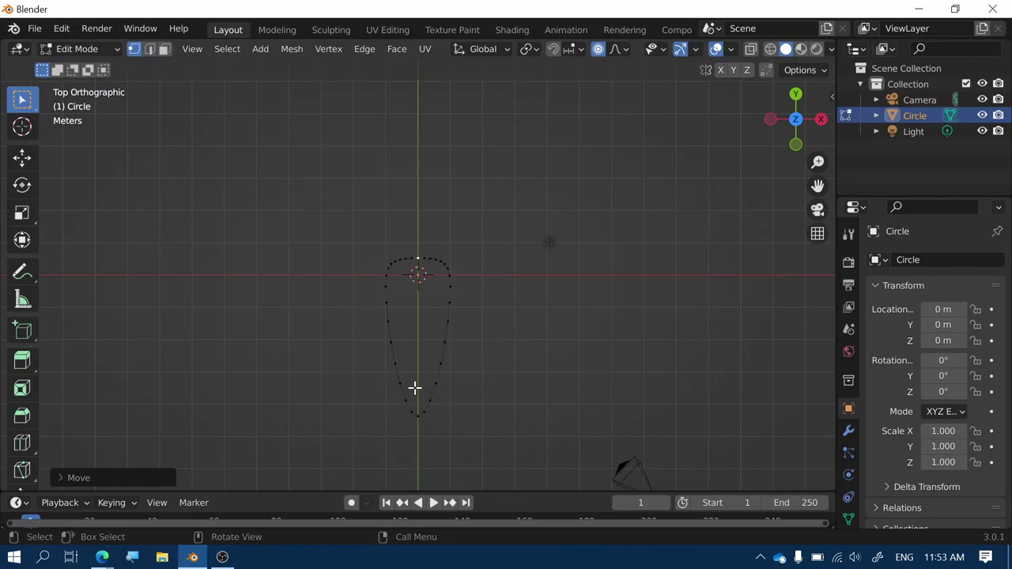
- Turn off proportional editing and extrude the entire outline about 0.38 m downward along Z
middle_click_drag(465, 337, 396, 190)
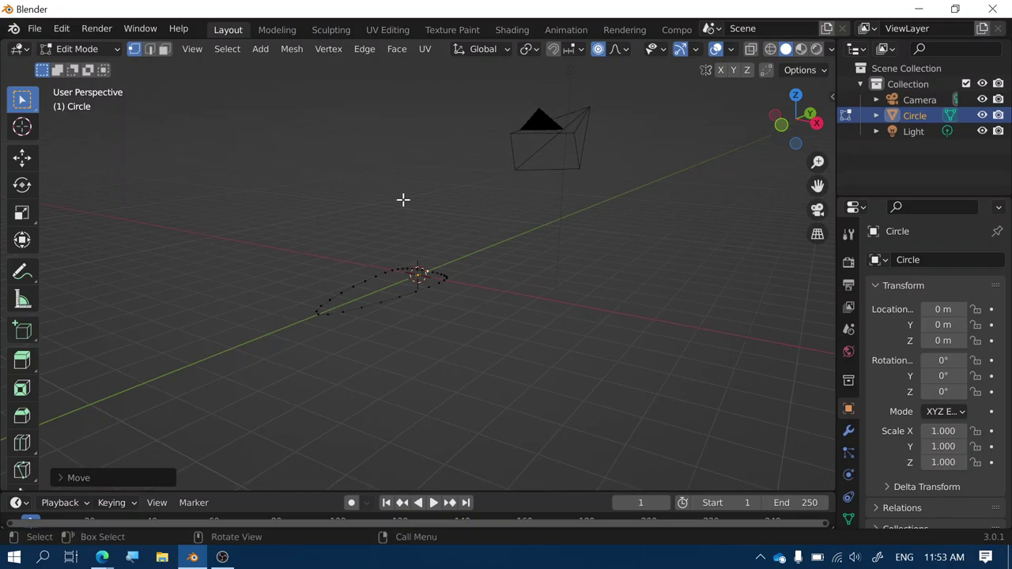
left_click(598, 51)
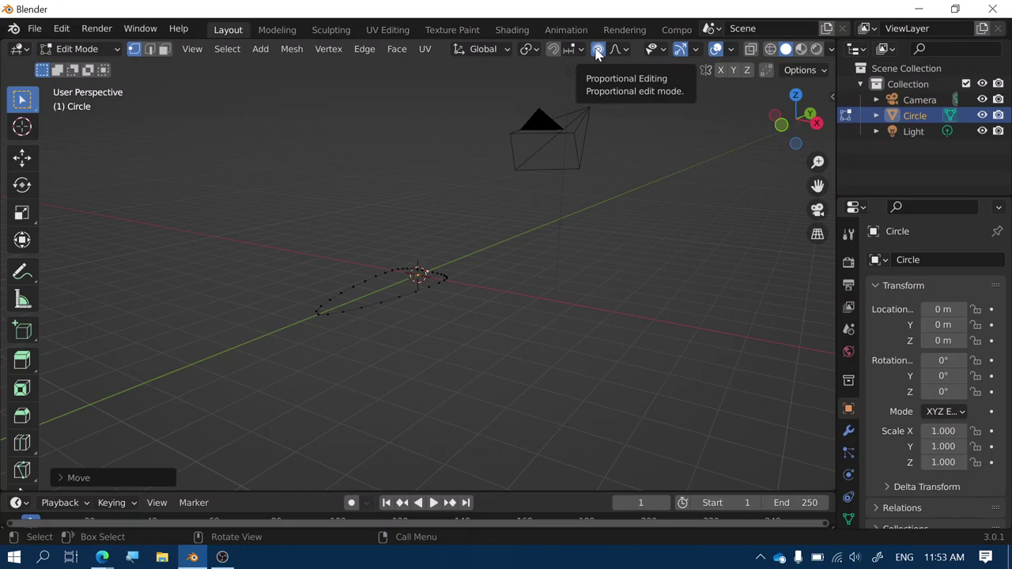
left_click(598, 51)
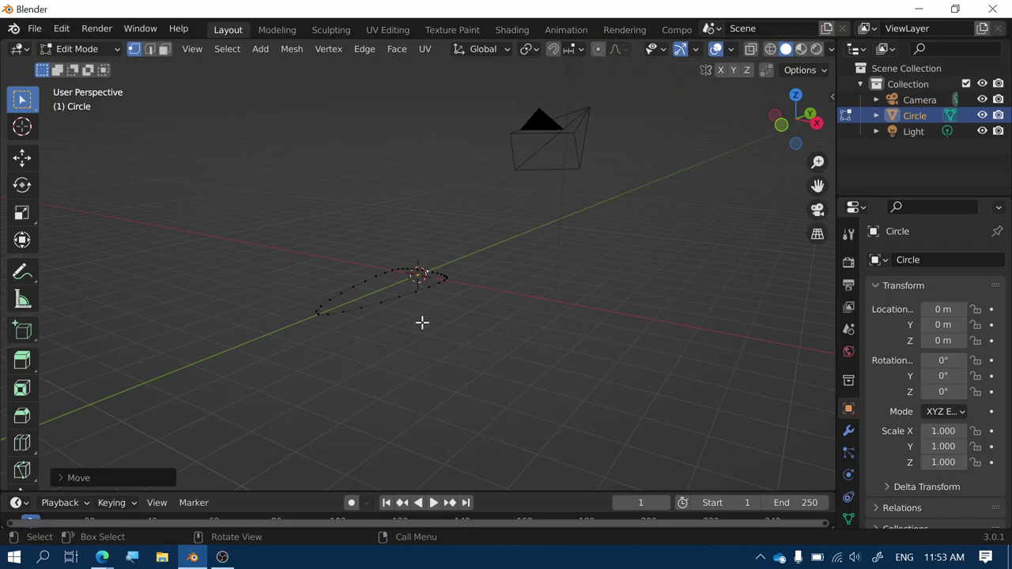
key("a")
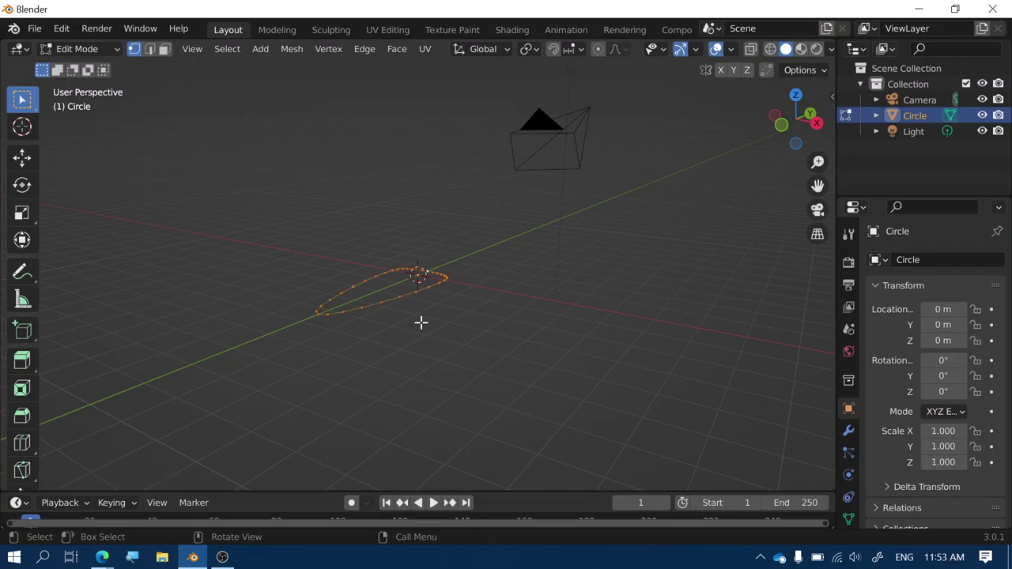
middle_click_drag(416, 322, 400, 312)
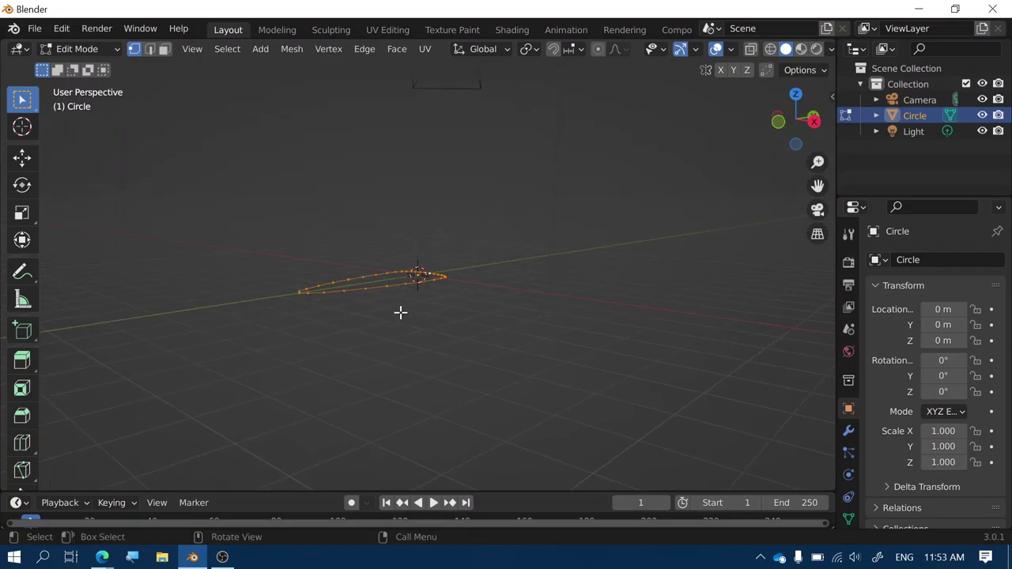
key("g")
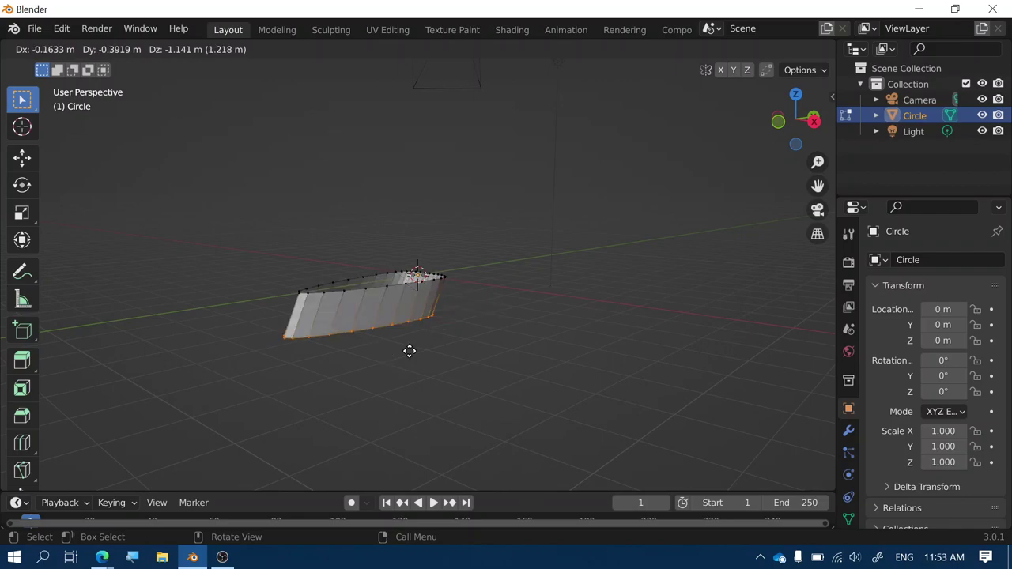
key("z")
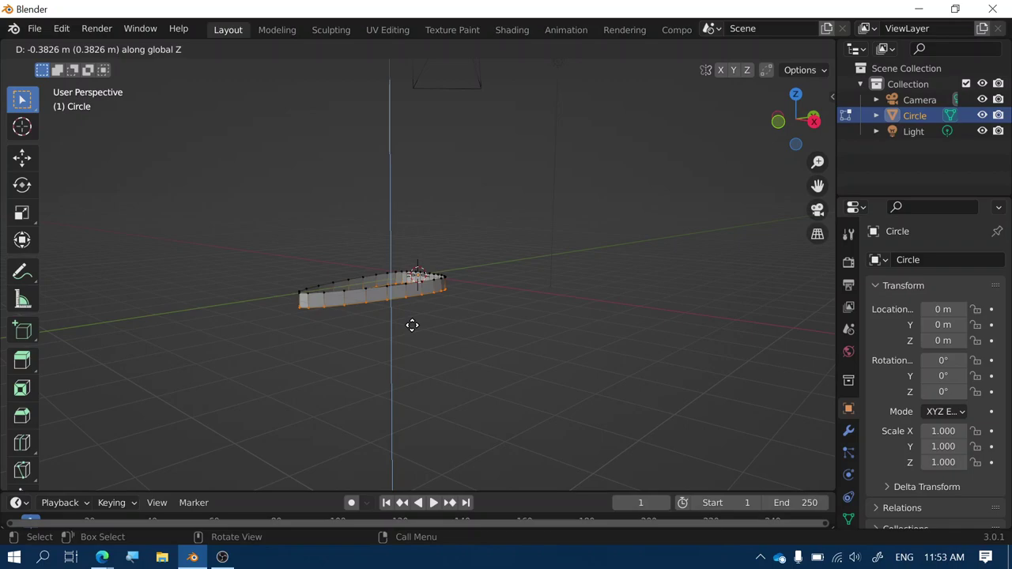
left_click(412, 325)
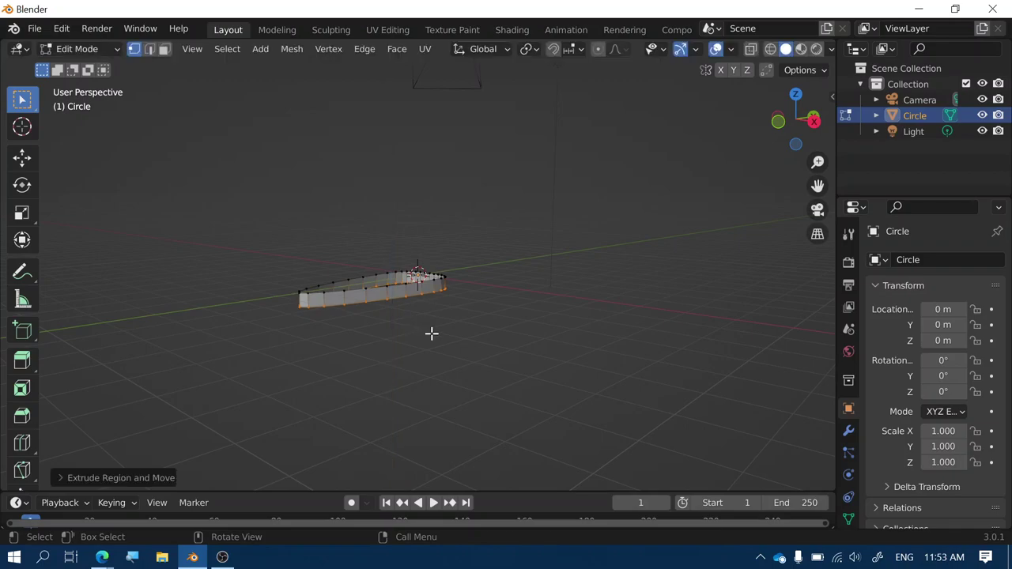
- Scale the extruded lower edge loop inward to about 0.98
middle_click_drag(432, 334, 614, 382)
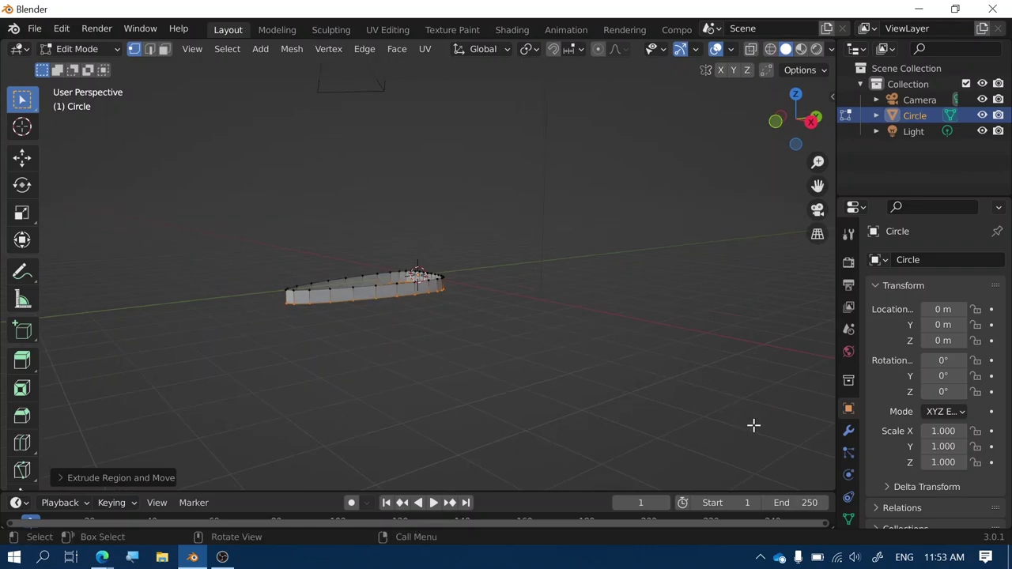
key("s")
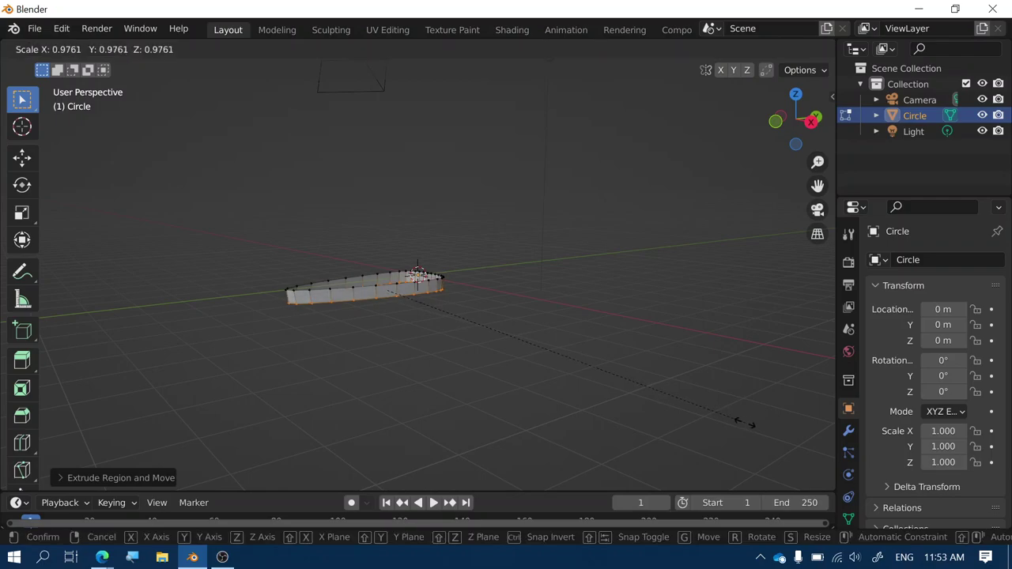
left_click(744, 422)
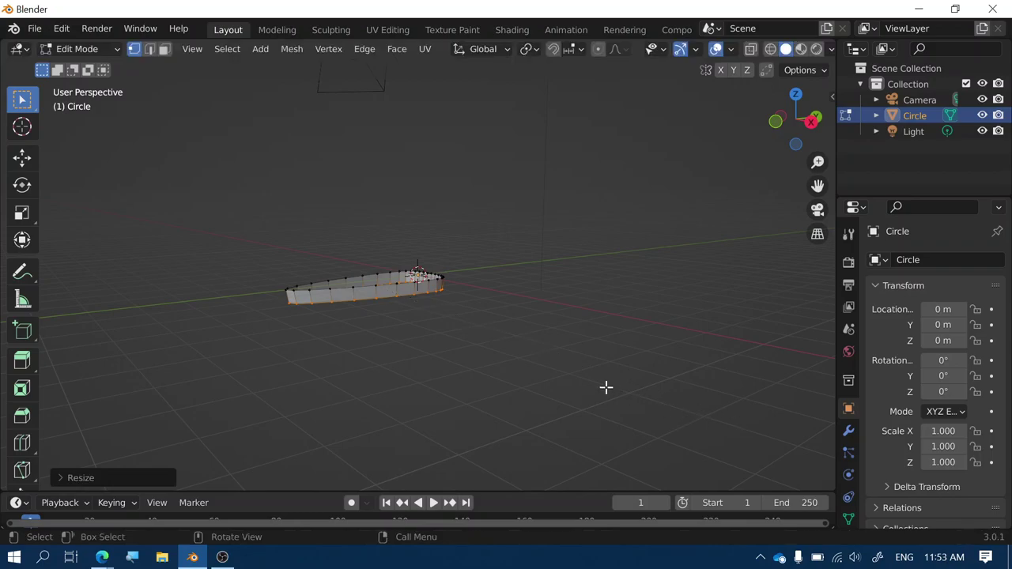
- Extrude the lower edge loop about 0.3 m further down along Z to add a second wall section
middle_click_drag(606, 388, 569, 372)
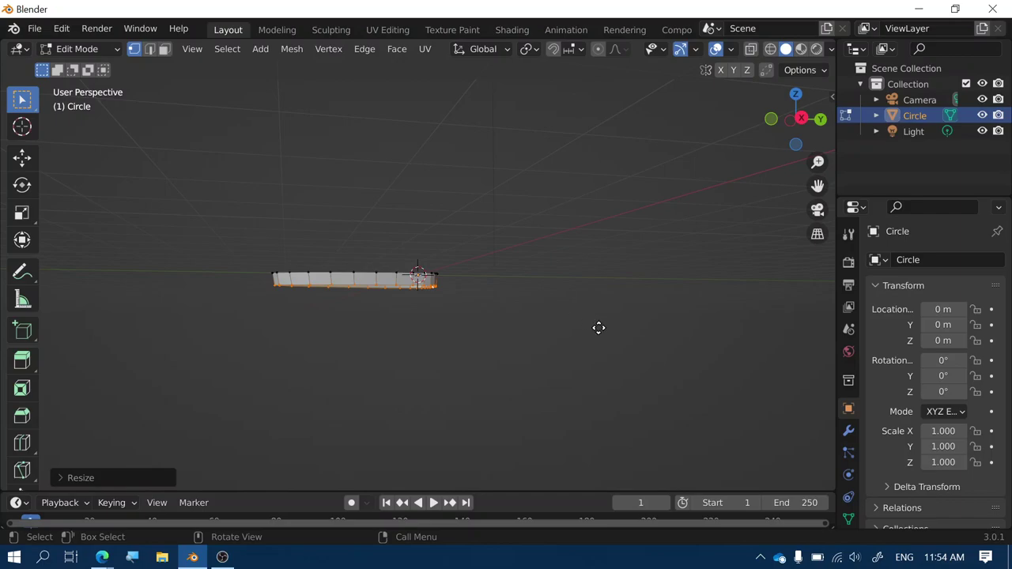
key("g")
key("z")
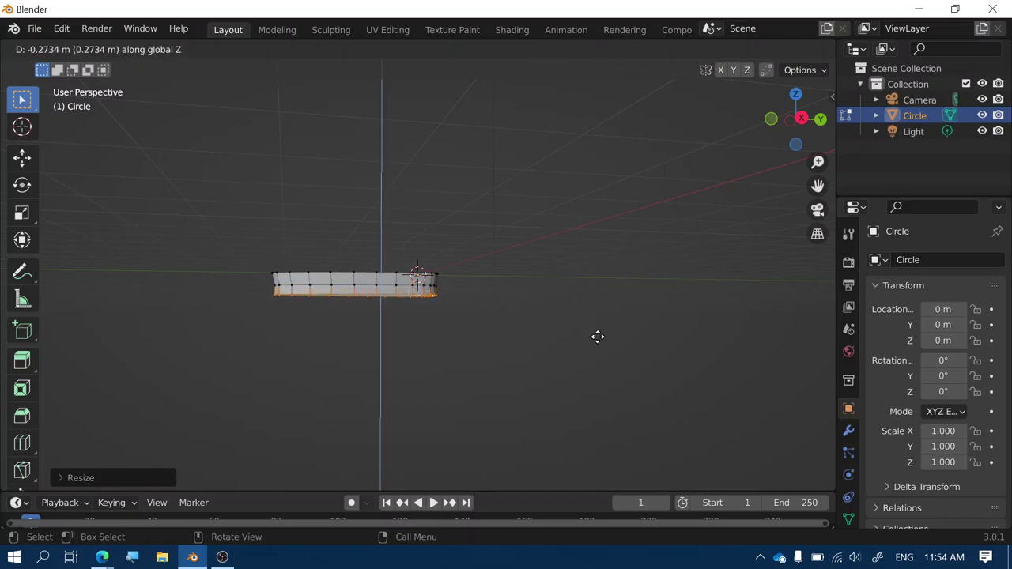
left_click(596, 337)
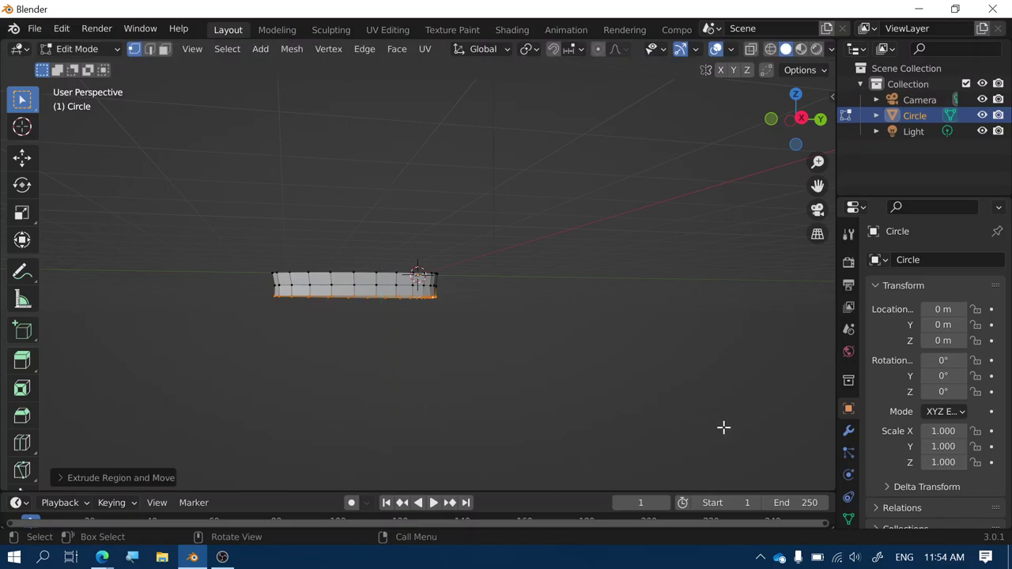
- Scale the lower edge loop inward to about 0.93 and extrude it about 0.38 m down along Z
key("s")
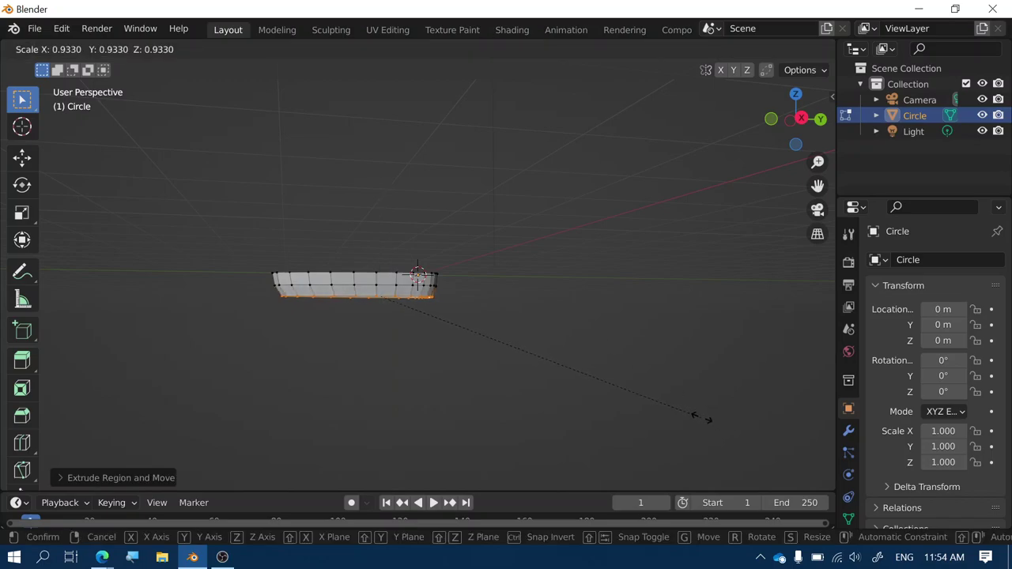
left_click(703, 417)
key("g")
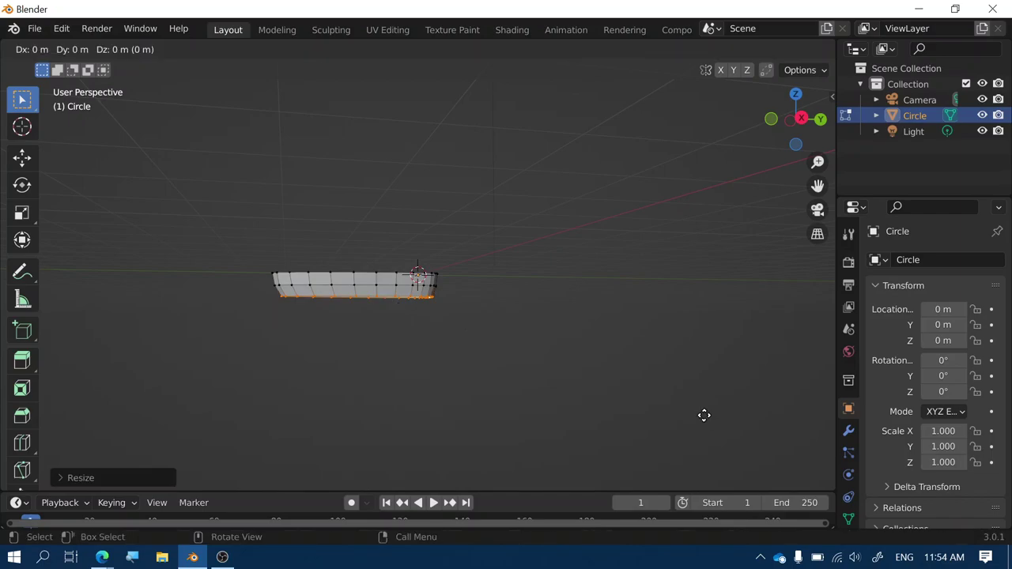
key("z")
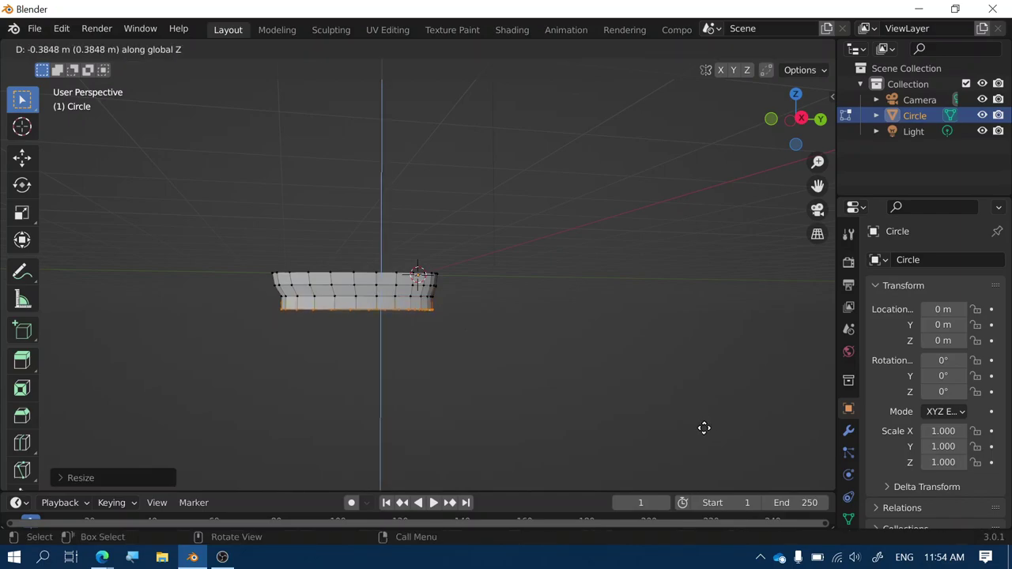
left_click(704, 428)
- Scale the new lowest loop slightly inward, following the hull's curve, and extrude it a further 0.29 m or slightly less down along Z
key("s")
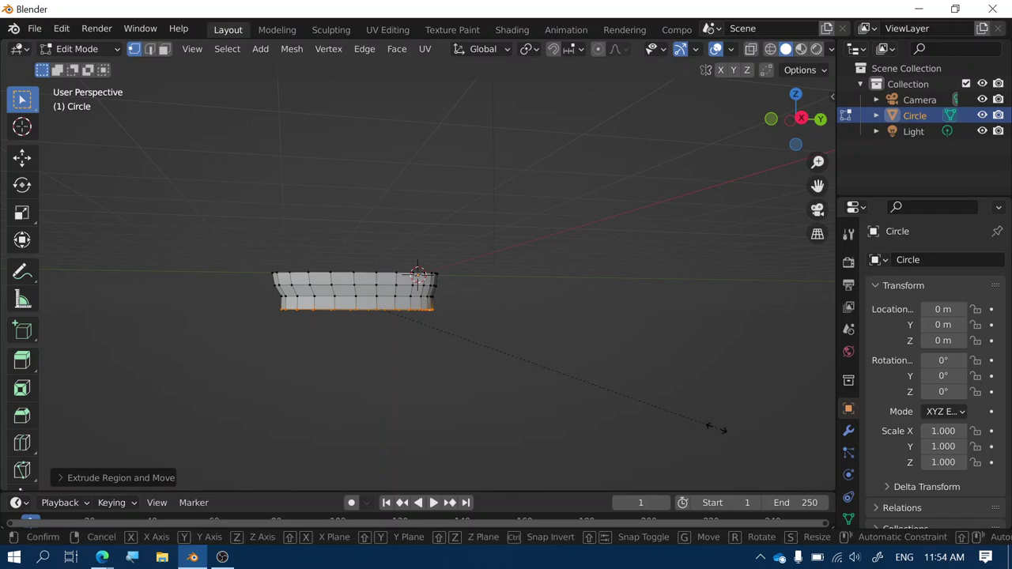
left_click(655, 412)
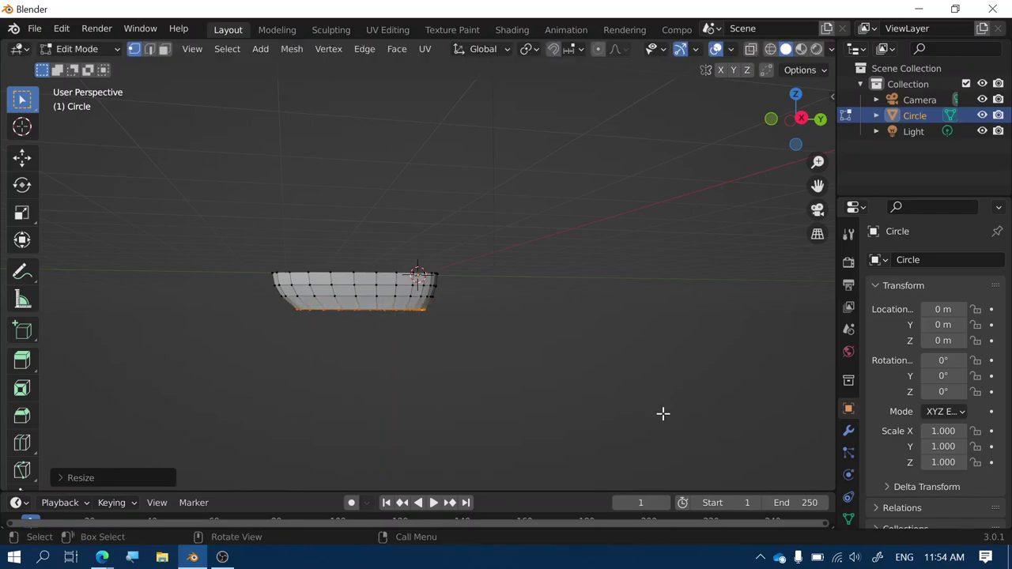
key("e")
key("z")
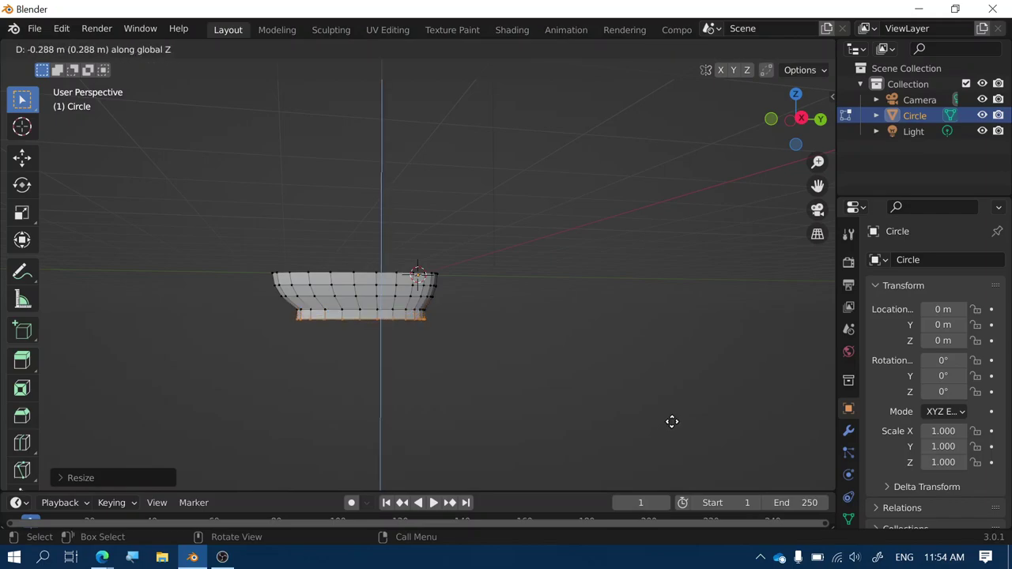
left_click(672, 419)
- Narrow the bottom loop by roughly a third and extrude it about 0.21 m further down along Z
key("s")
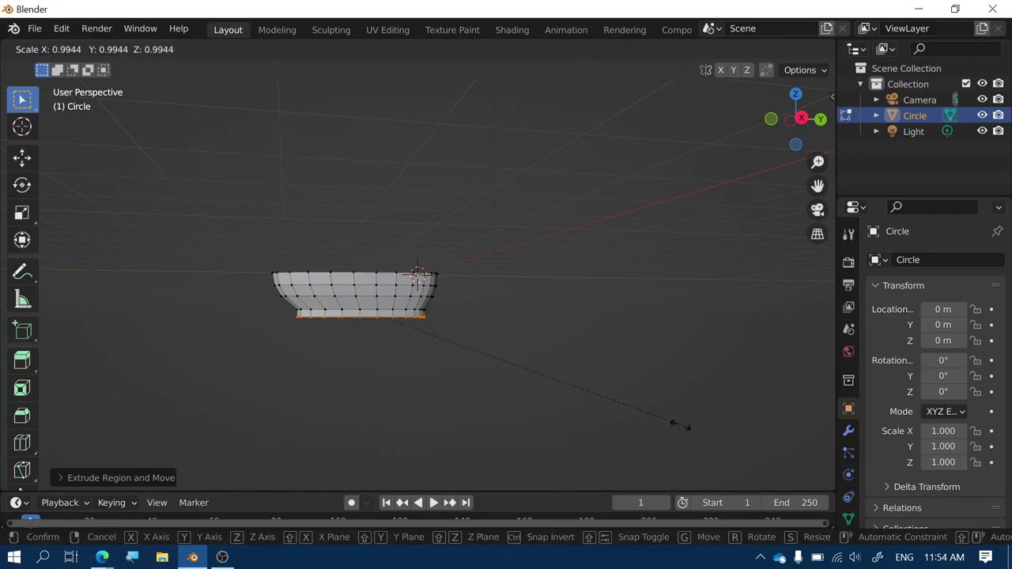
left_click(586, 399)
mouse_move(574, 357)
middle_mouse_down()
mouse_move(501, 387)
mouse_move(542, 332)
mouse_move(605, 330)
mouse_move(577, 354)
middle_mouse_up()
key("g")
key("z")
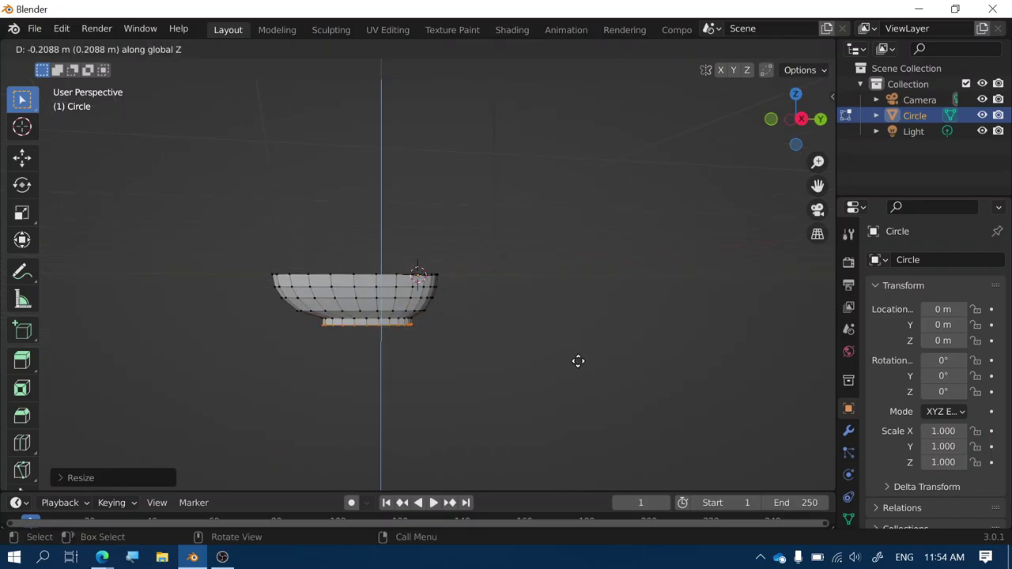
left_click(586, 363)
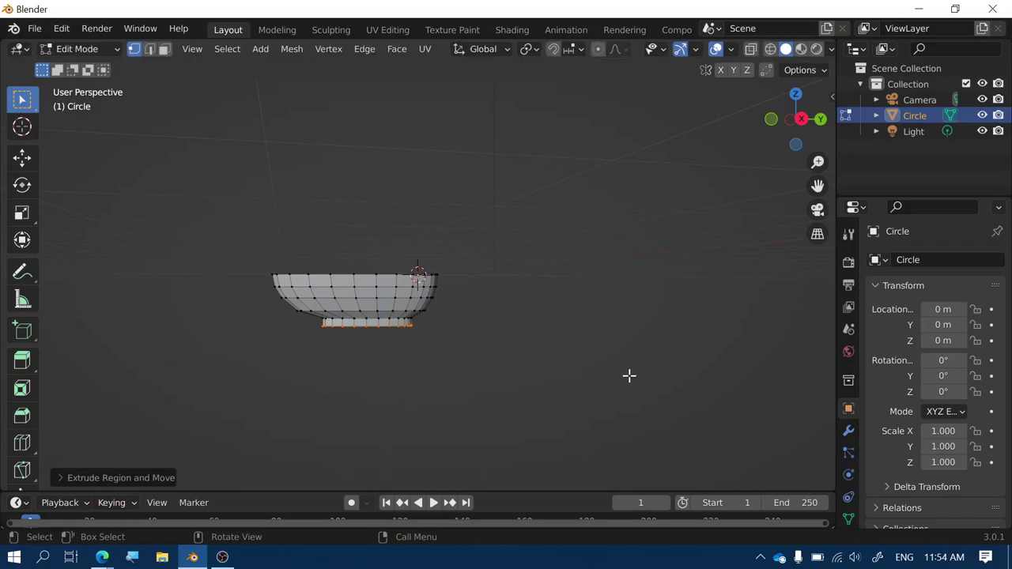
- Scale the bottom edge loop inward to about a third of its size to round off the hull's underside
key("s")
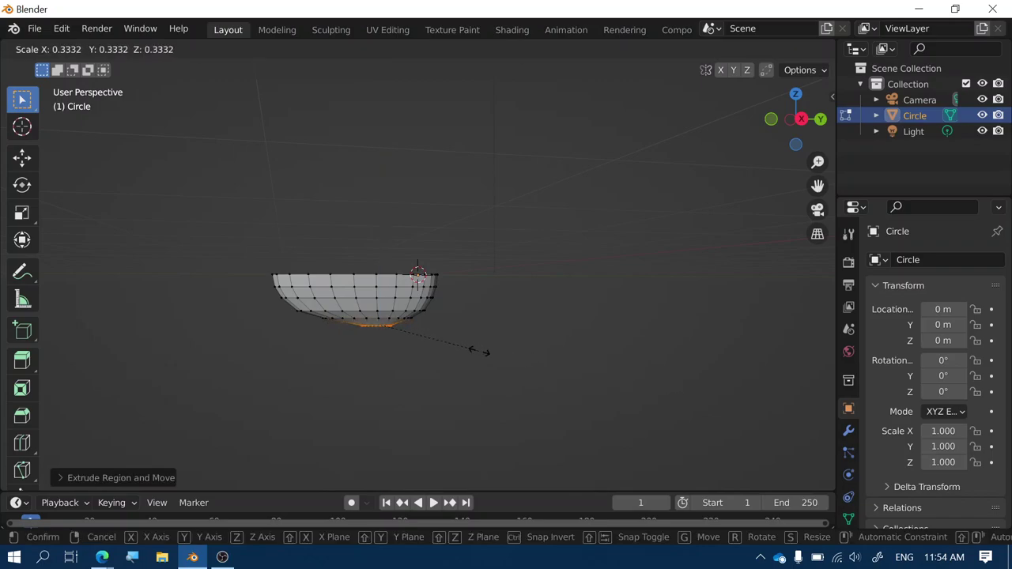
left_click(500, 373)
middle_click_drag(500, 373, 465, 199)
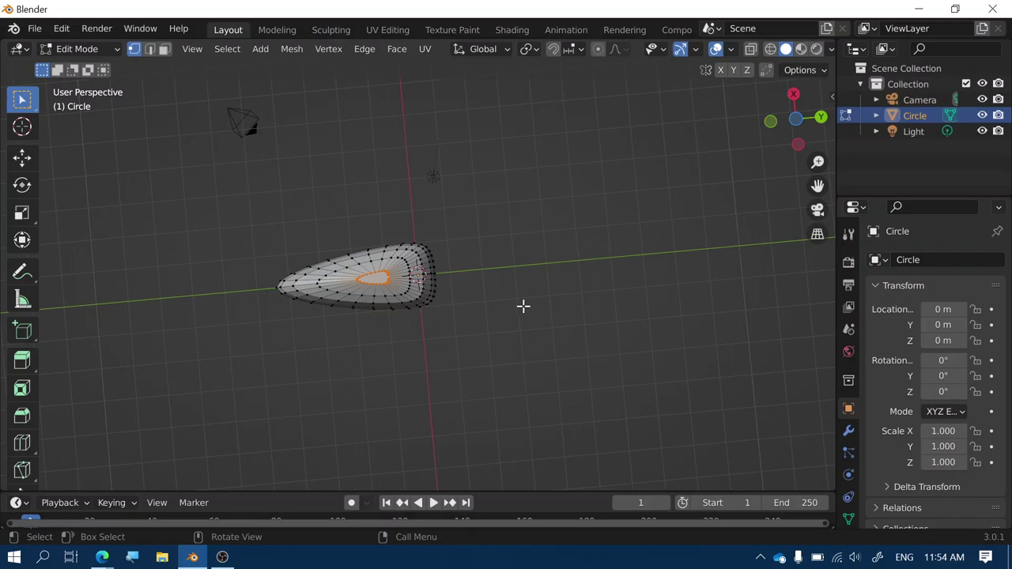
middle_click_drag(509, 256, 480, 431)
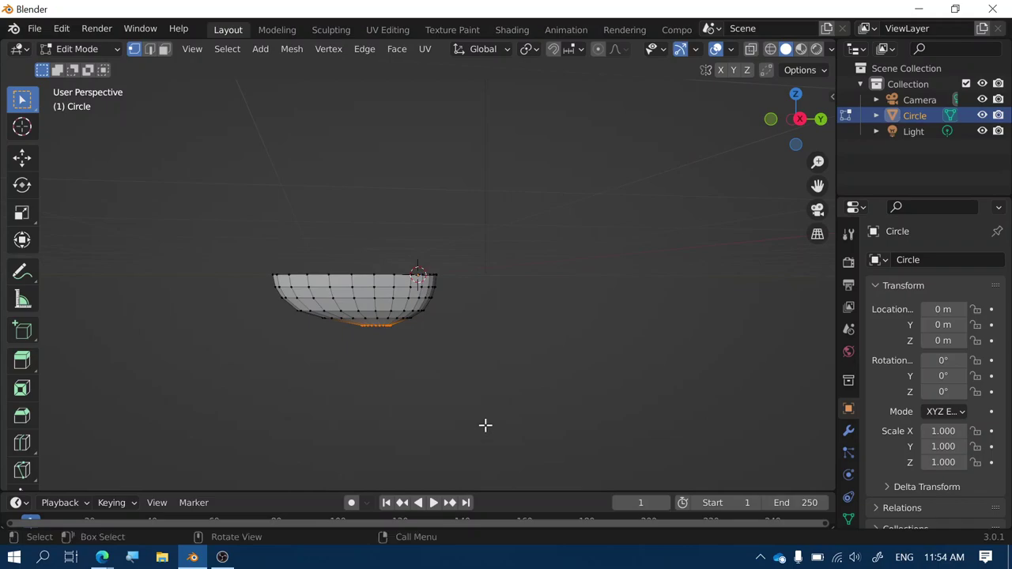
- Select the entire hull mesh and flatten it by scaling to about 0.72 along Z
key("a")
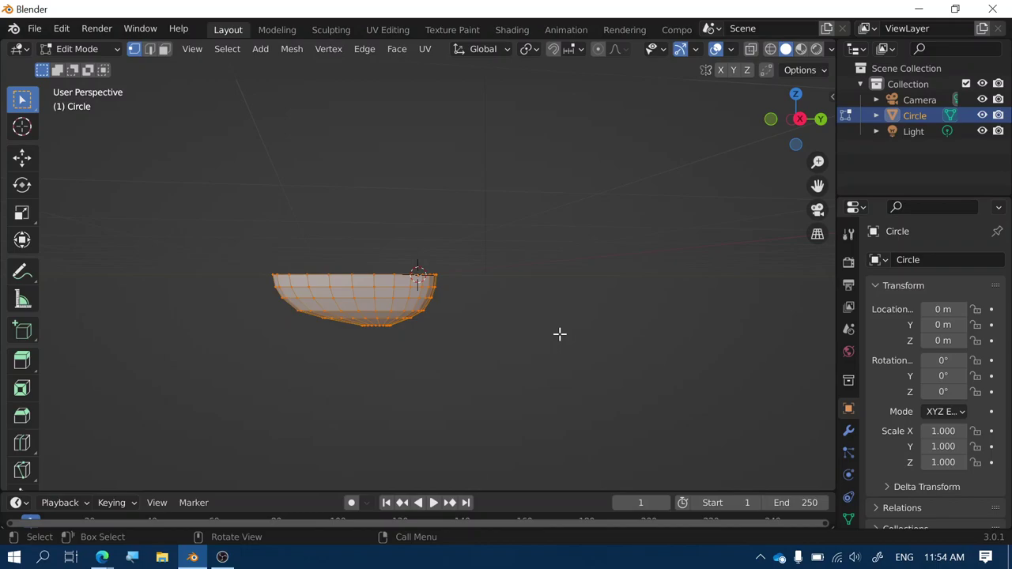
key("s")
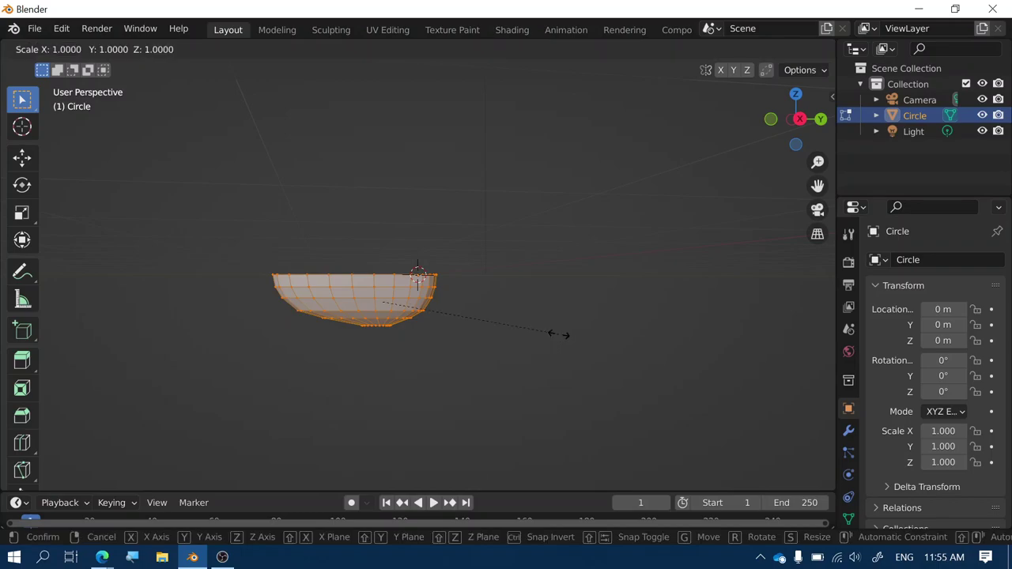
key("z")
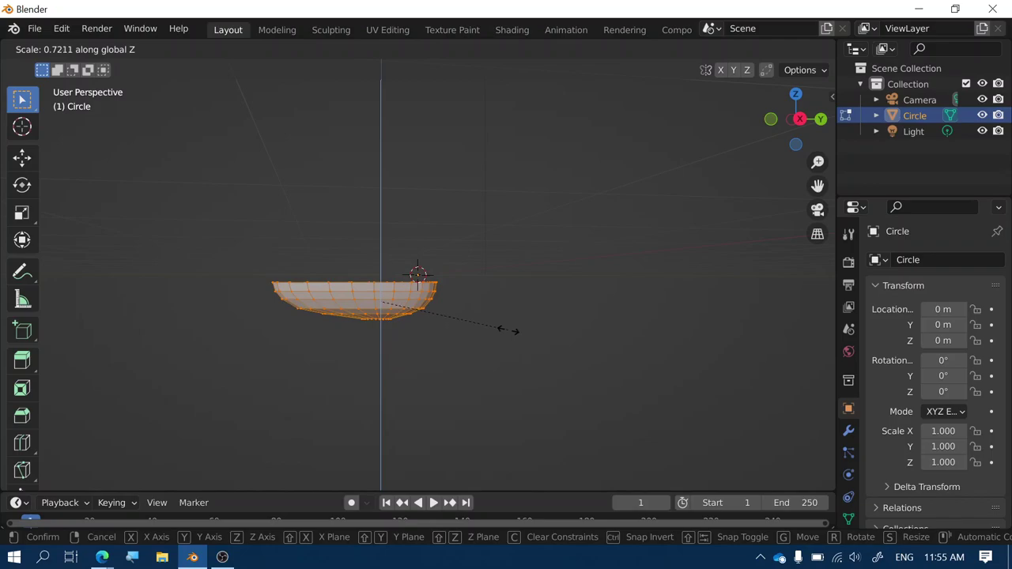
left_click(508, 329)
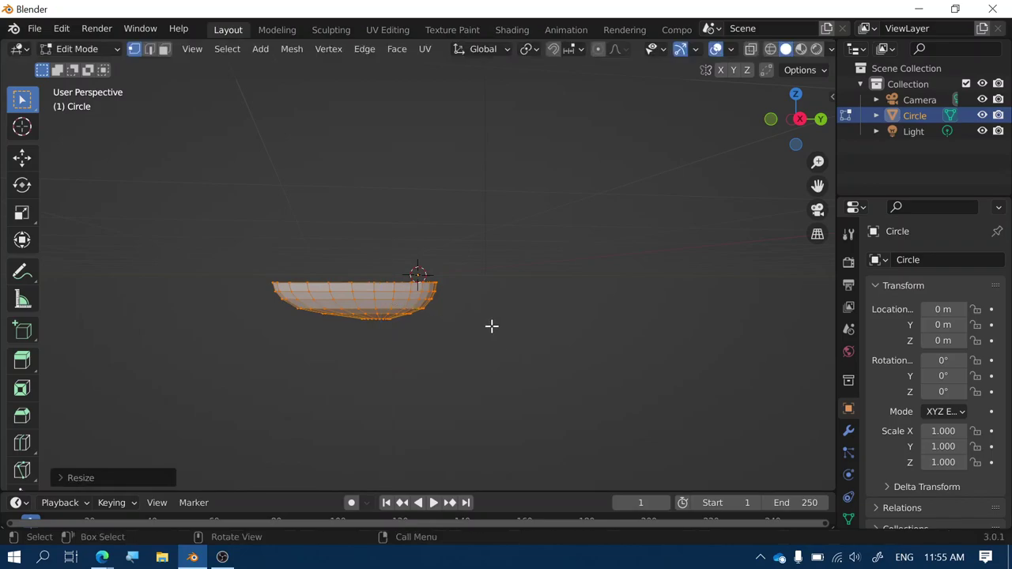
middle_click_drag(545, 353, 489, 375)
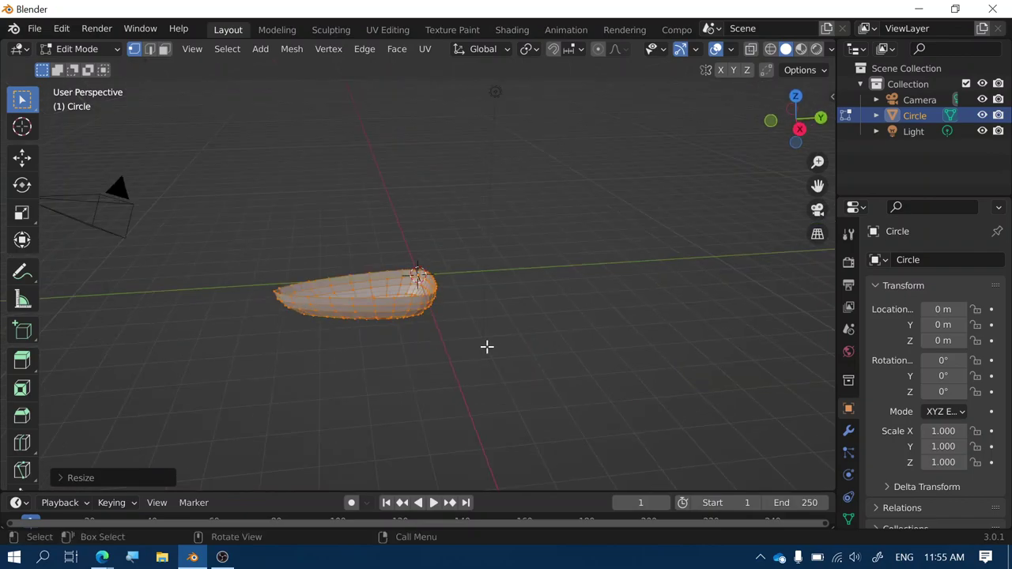
mouse_move(434, 348)
middle_mouse_down()
mouse_move(450, 369)
mouse_move(517, 387)
mouse_move(475, 390)
mouse_move(435, 333)
mouse_move(413, 330)
mouse_move(419, 336)
middle_mouse_up()
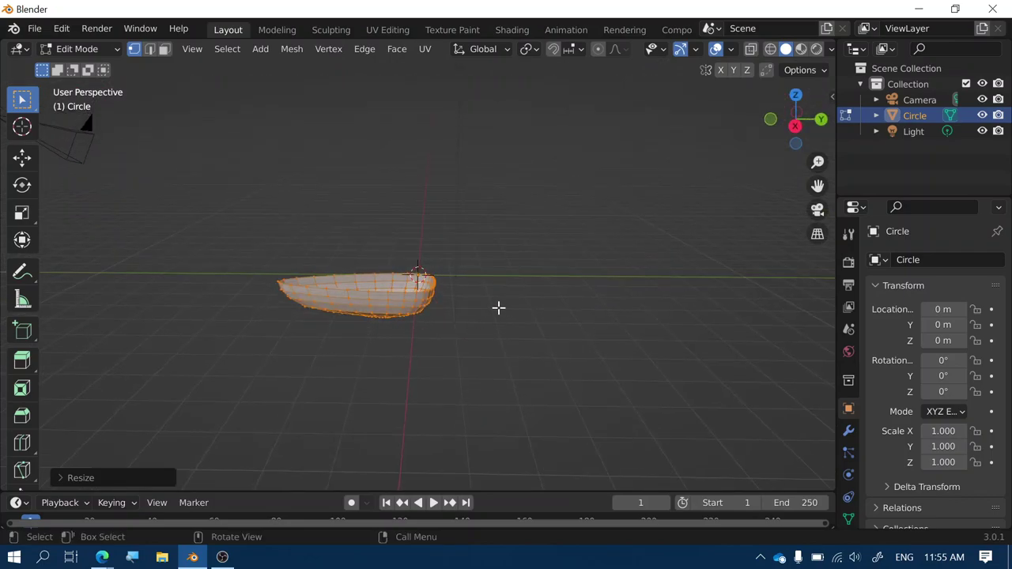
- Select only the hull's top rim loop and extrude it about 0.04 m upward along Z
left_click(496, 308)
middle_click_drag(477, 316, 479, 361)
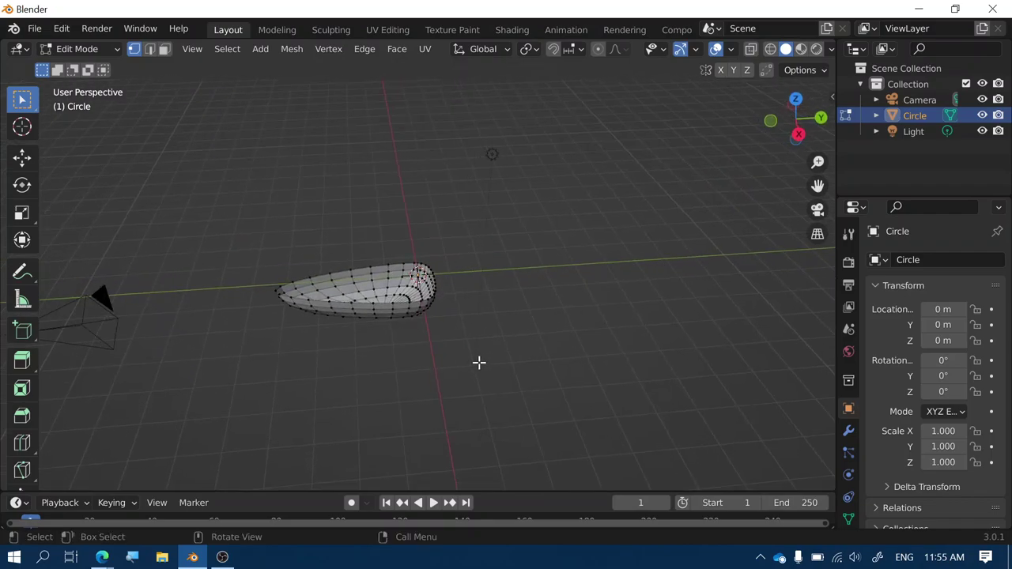
left_click(373, 302, "alt")
middle_click_drag(419, 364, 424, 385)
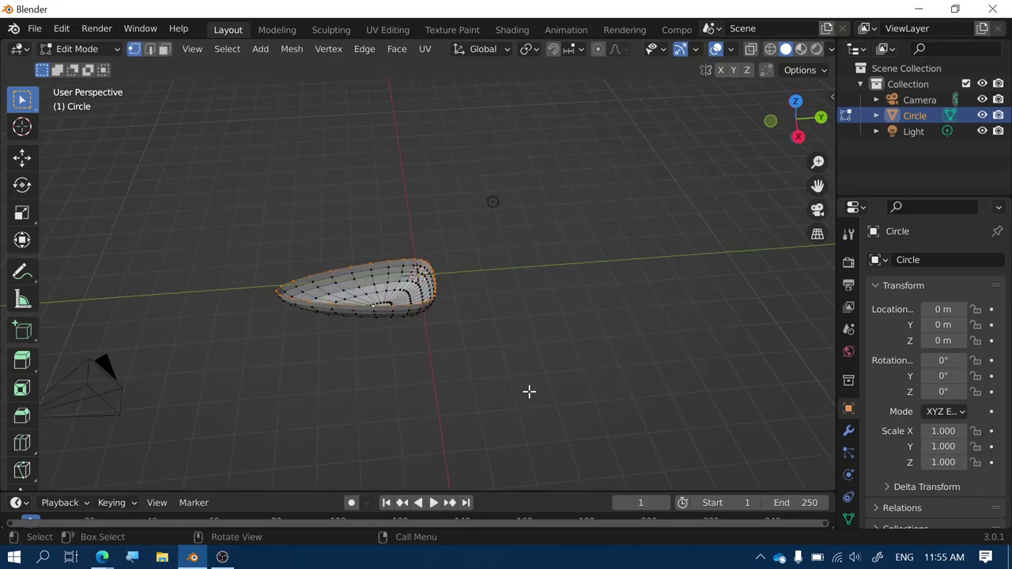
middle_click_drag(529, 391, 495, 358)
key("g")
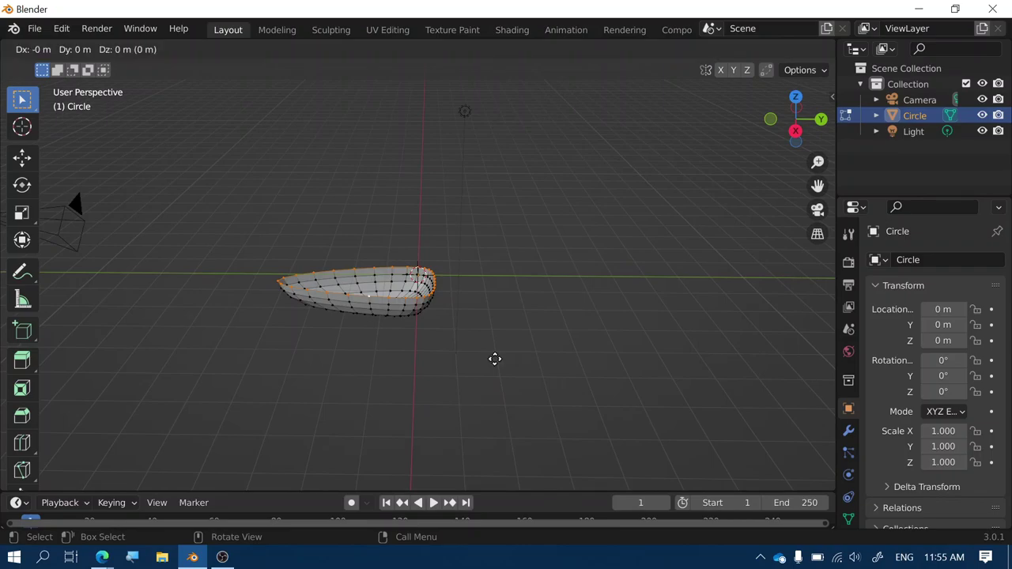
key("z")
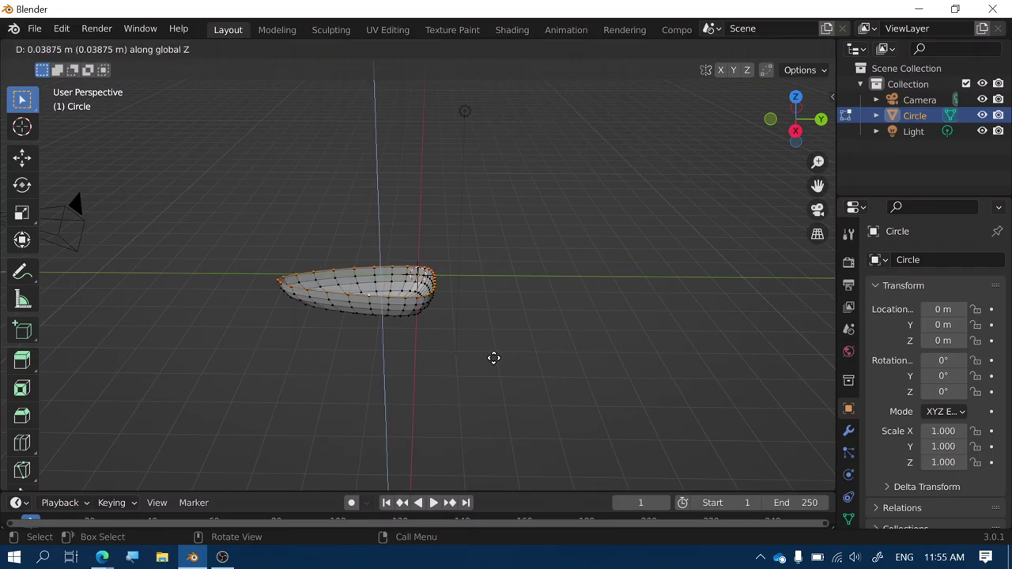
left_click(494, 358)
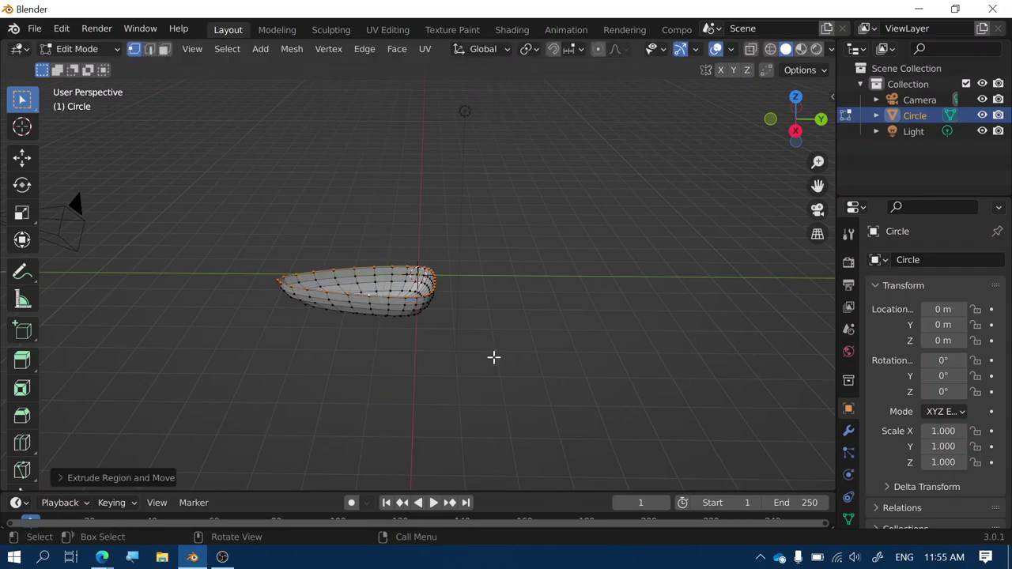
- Scale the extruded rim loop well inward to form a wide, flat deck border around the opening
key("s")
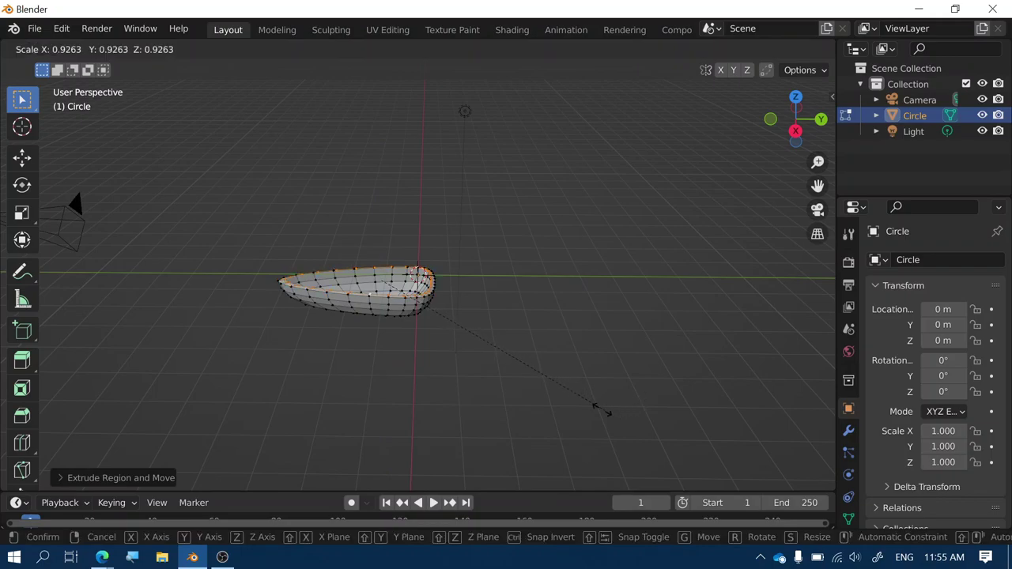
left_click(518, 388)
middle_click_drag(530, 360, 515, 380)
- Extrude the deck's inner loop about 0.33 m down along Z and shrink it inward to form the interior floor
key("g")
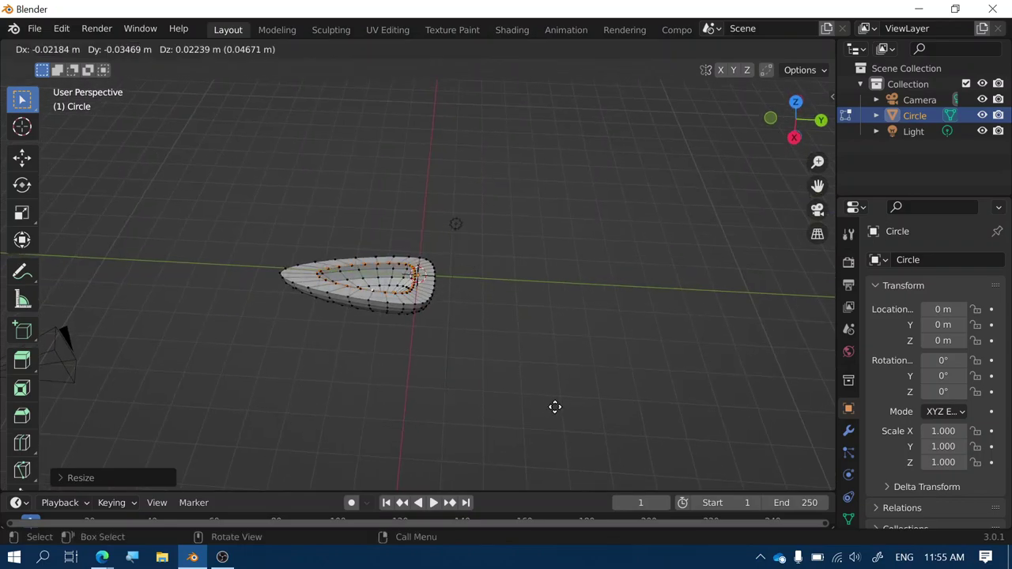
key("z")
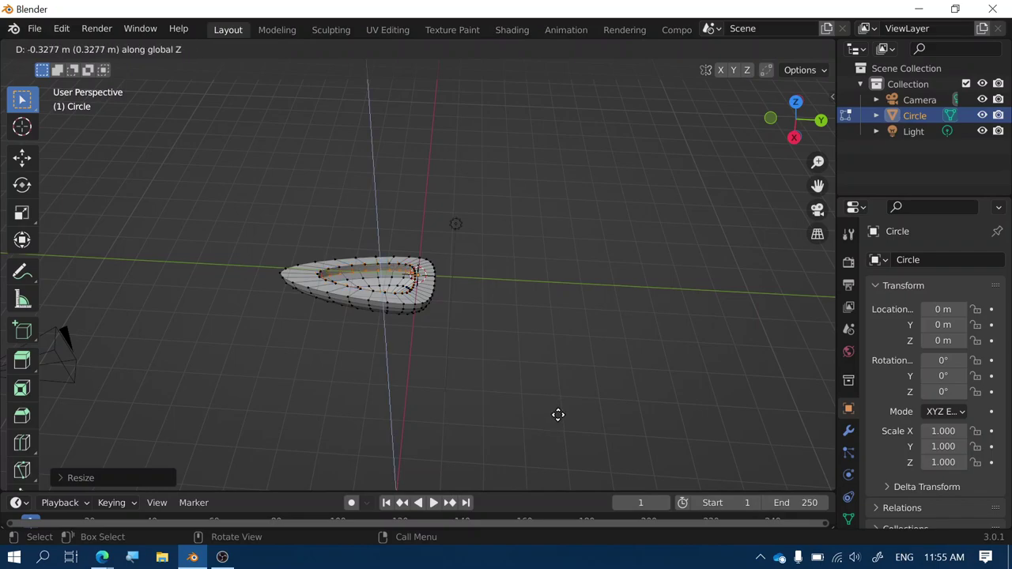
left_click(558, 413)
key("s")
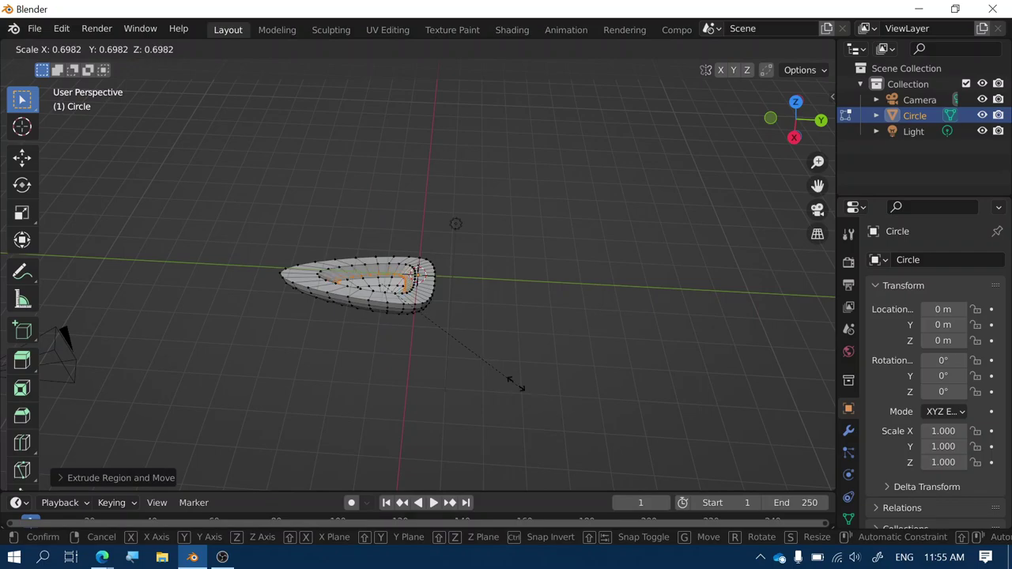
left_click(450, 352)
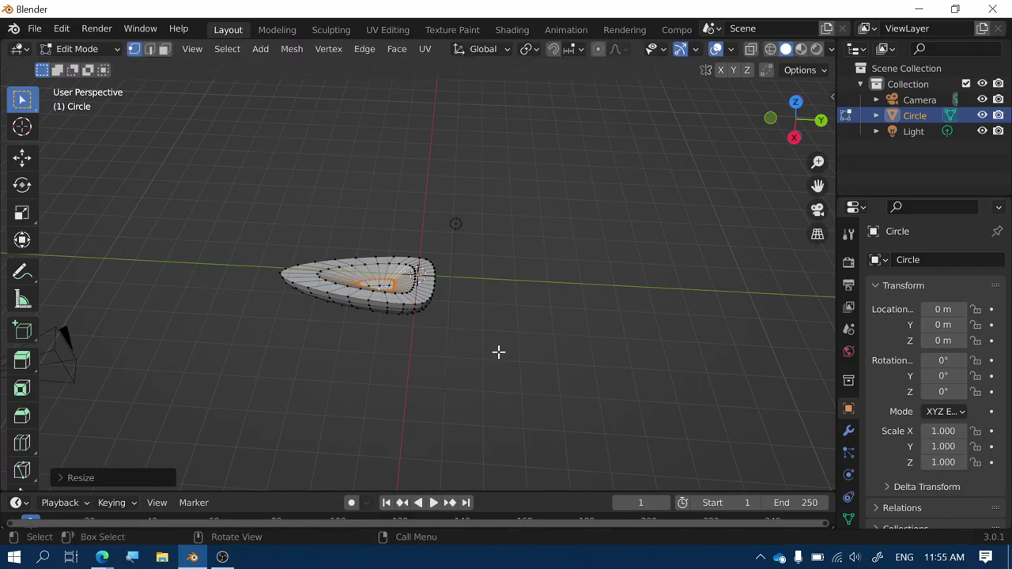
middle_click_drag(479, 359, 490, 279)
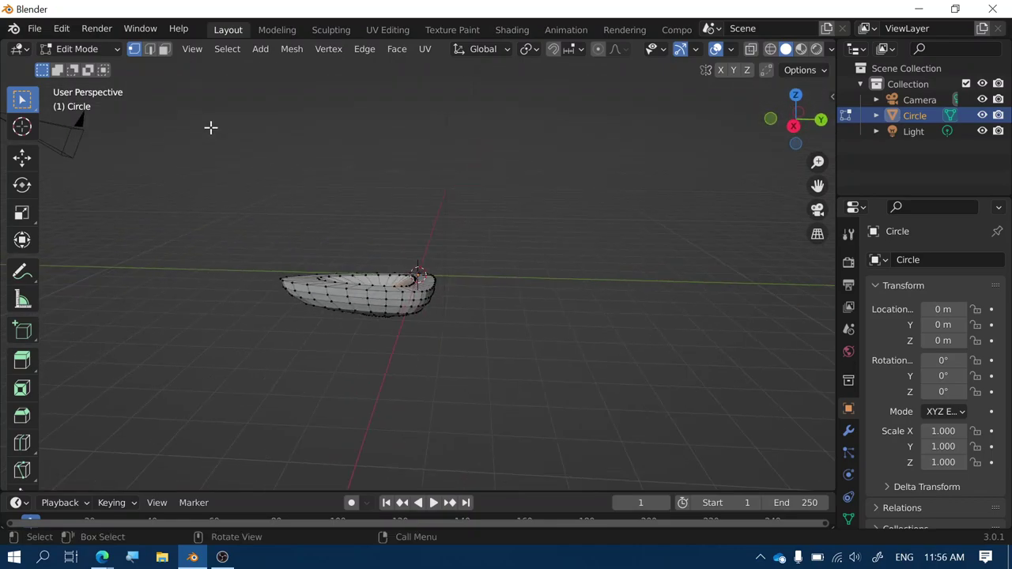
- Return to Object Mode and apply Shade Smooth to the hull
left_click(106, 49)
left_click(103, 68)
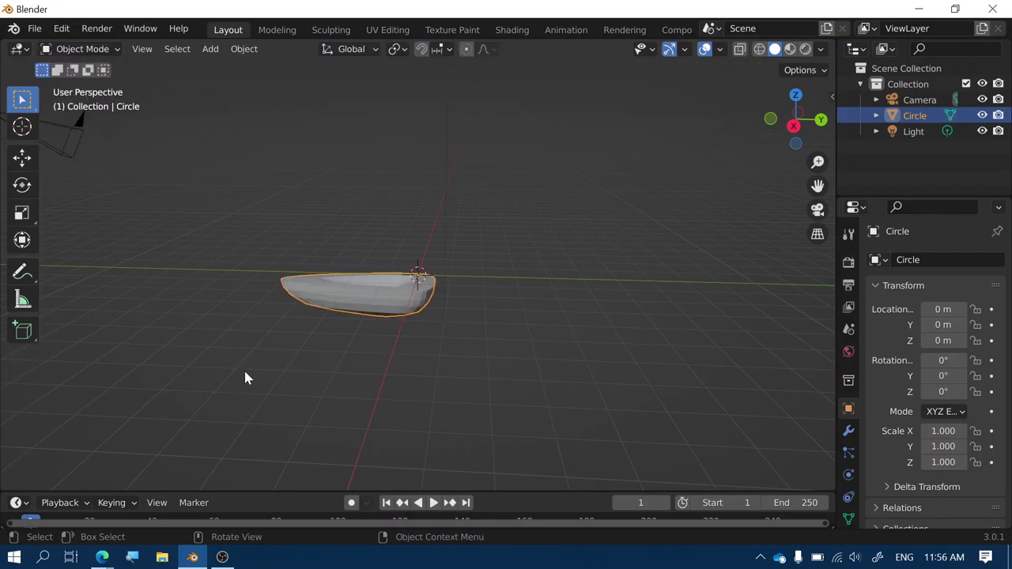
middle_click_drag(245, 374, 264, 335)
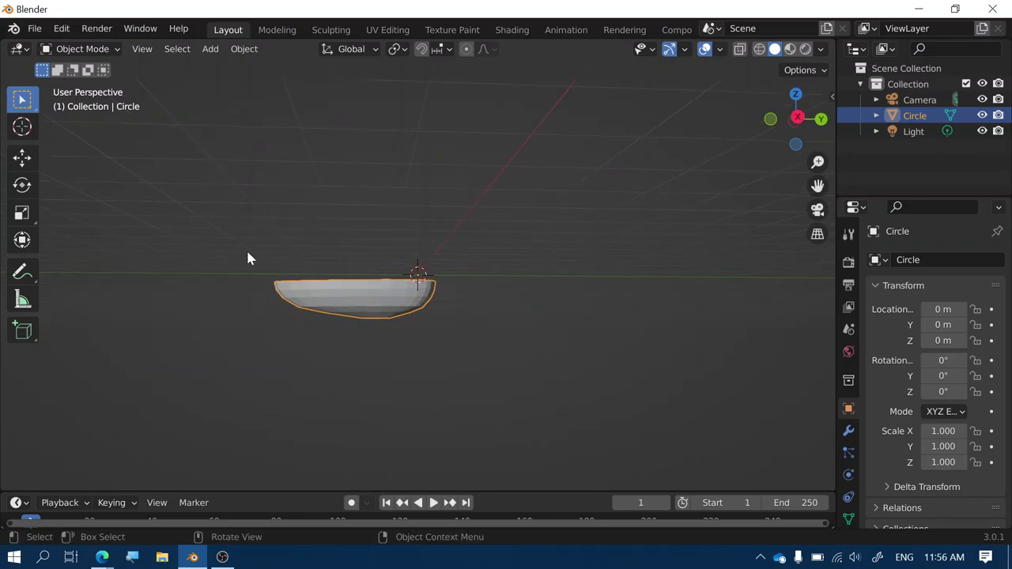
left_click(245, 50)
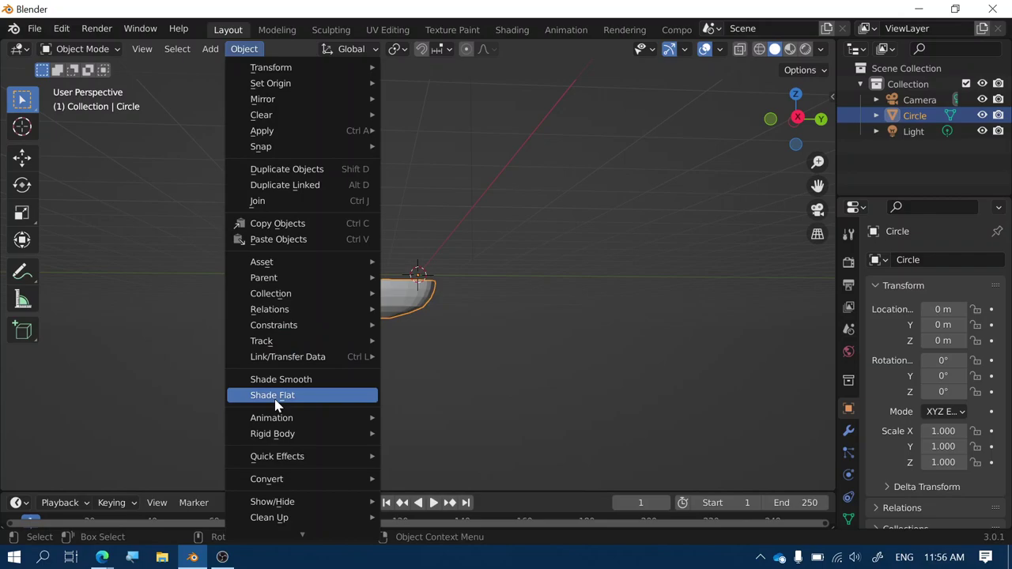
left_click(285, 381)
mouse_move(380, 329)
middle_mouse_down()
mouse_move(445, 374)
mouse_move(571, 391)
mouse_move(593, 336)
mouse_move(343, 350)
mouse_move(343, 385)
mouse_move(365, 365)
middle_mouse_up()
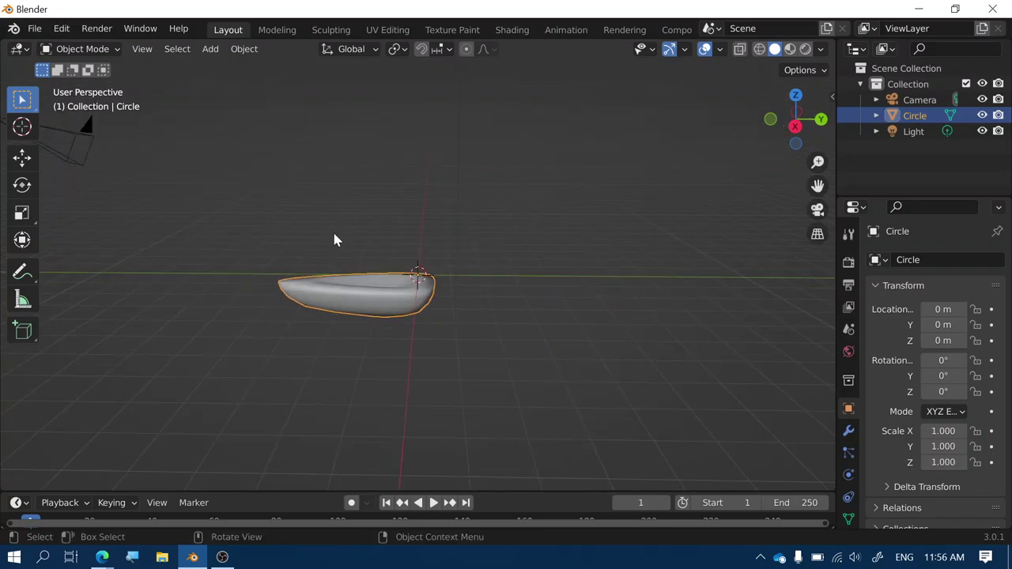
- Add a cube mesh and scale it down uniformly to about 0.28
left_click(210, 50)
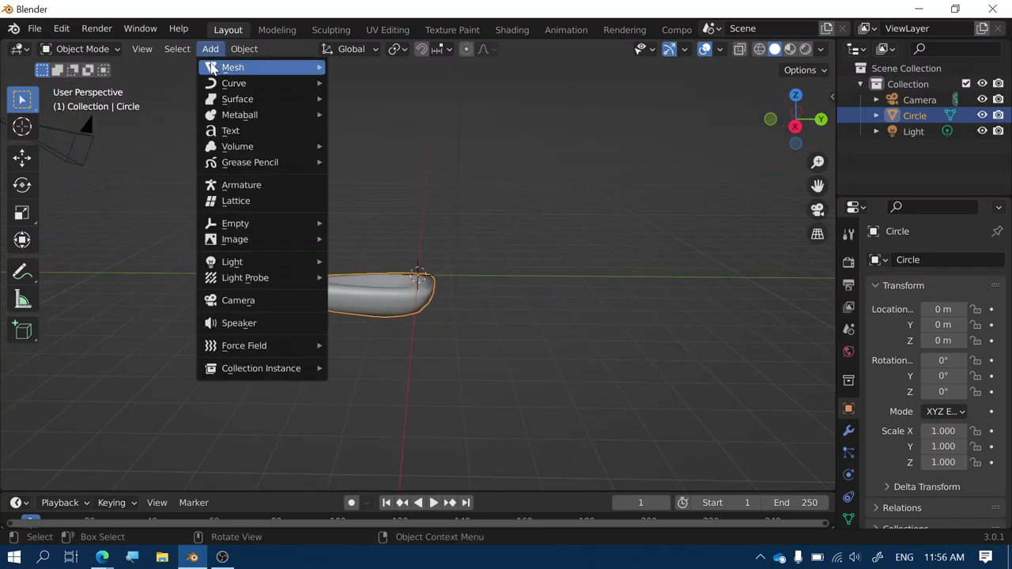
mouse_move(212, 70)
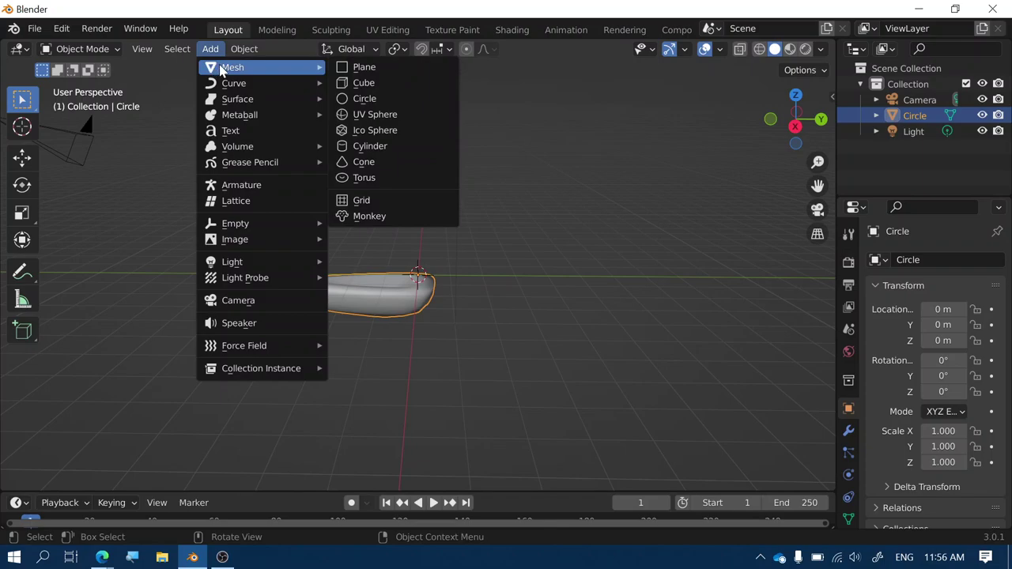
left_click(362, 85)
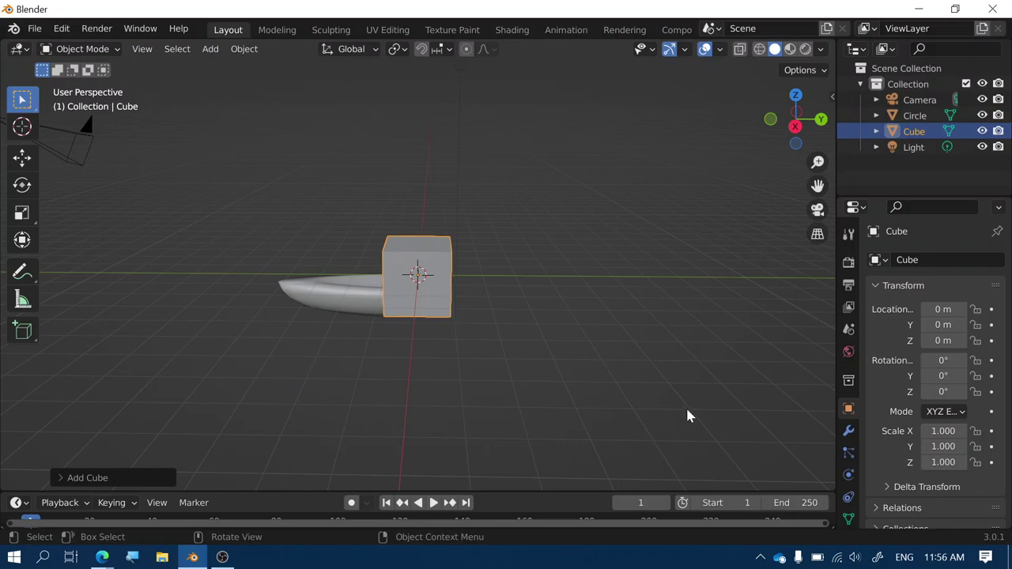
key("s")
left_click(489, 325)
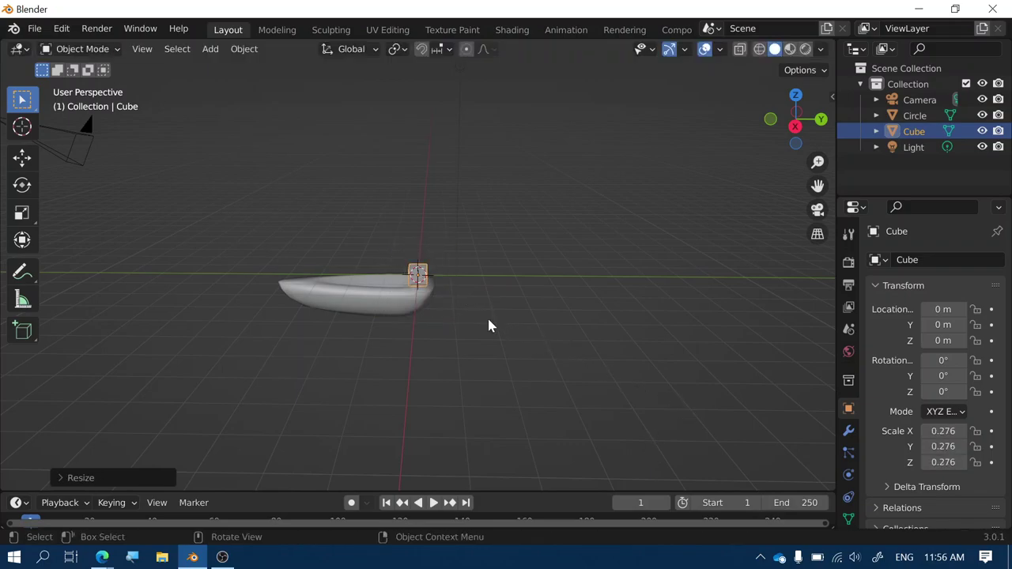
- Move the small cube behind the boat's stern, to about 0.69 m along Y and -0.4 m along Z
mouse_move(401, 315)
middle_mouse_down()
mouse_move(400, 296)
mouse_move(377, 292)
mouse_move(414, 296)
middle_mouse_up()
key("g")
key("y")
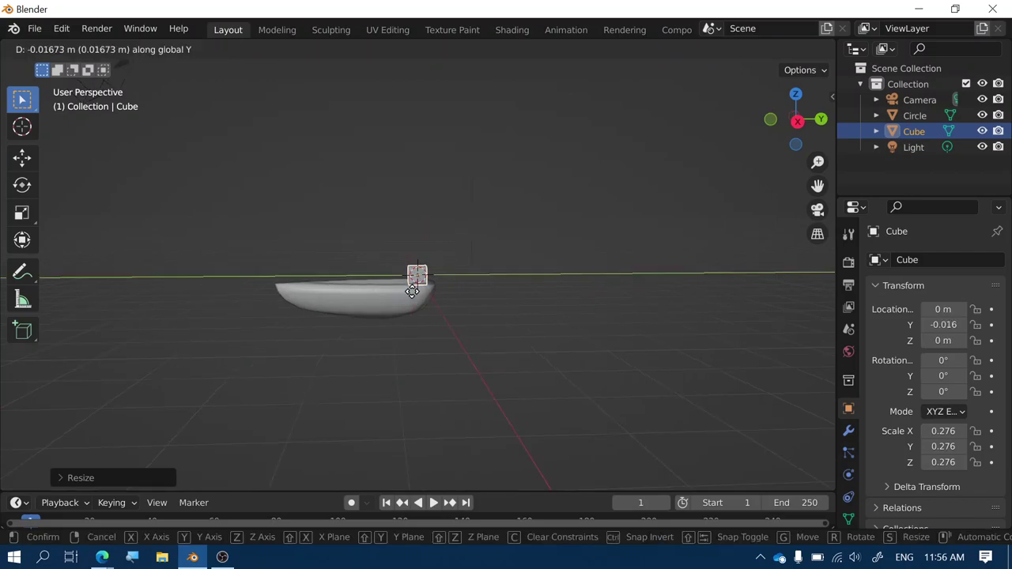
left_click(440, 301)
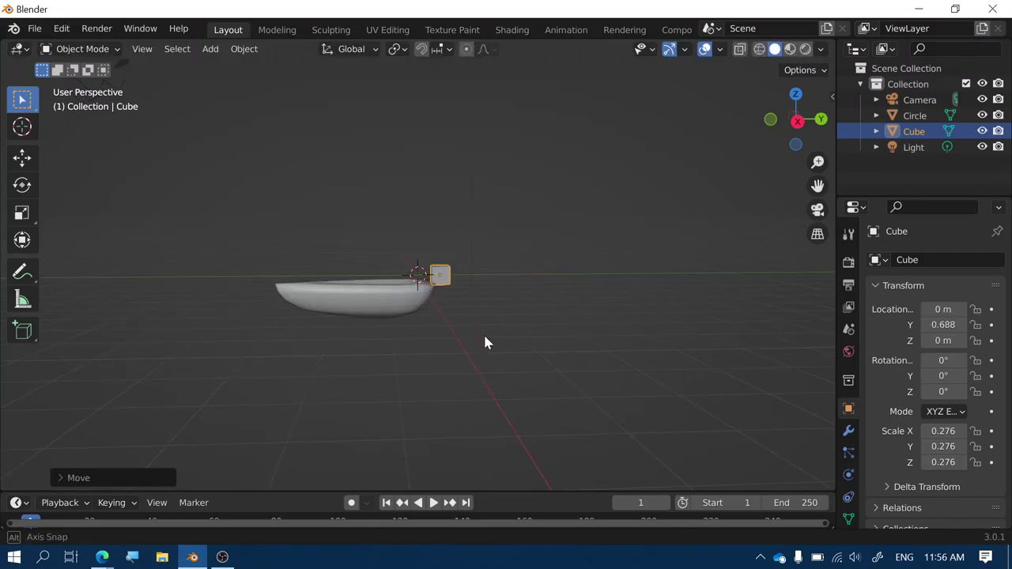
middle_click_drag(483, 341, 469, 334)
key("g")
key("z")
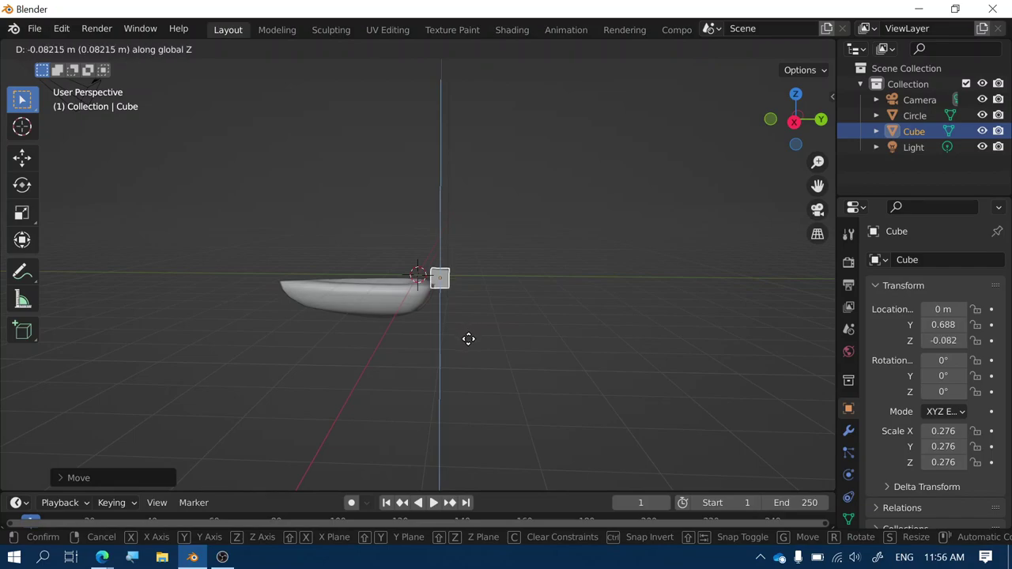
left_click(471, 343)
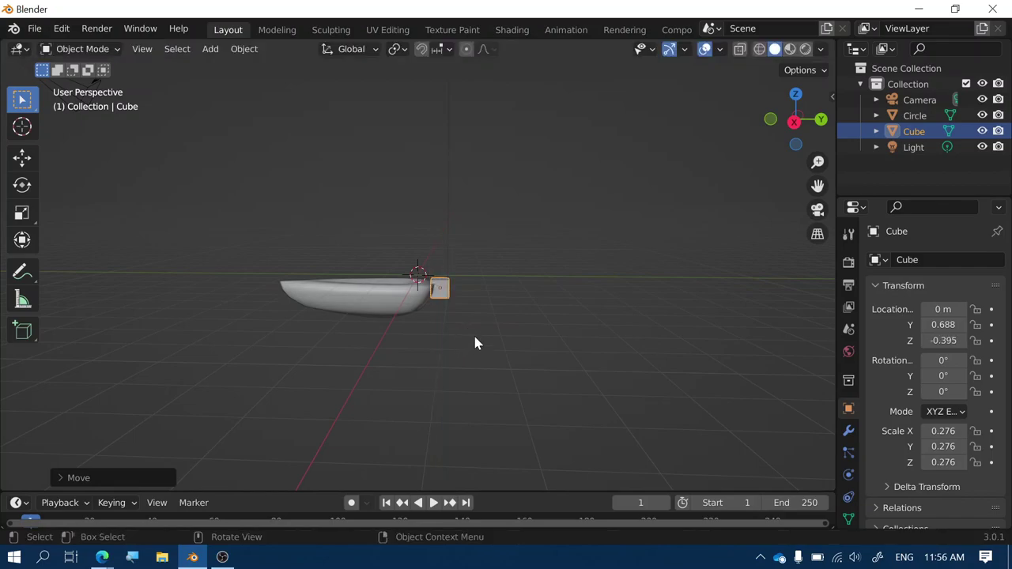
- Stretch the cube along Y to a scale of about 0.41 and shift it into the stern at about Y 0.34 m
middle_click_drag(473, 342, 485, 364)
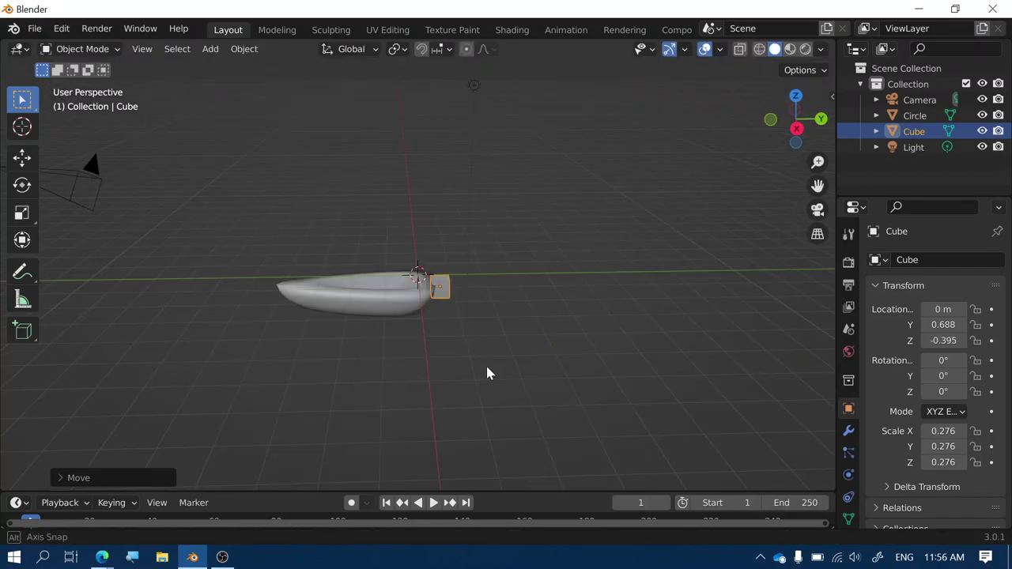
key("s")
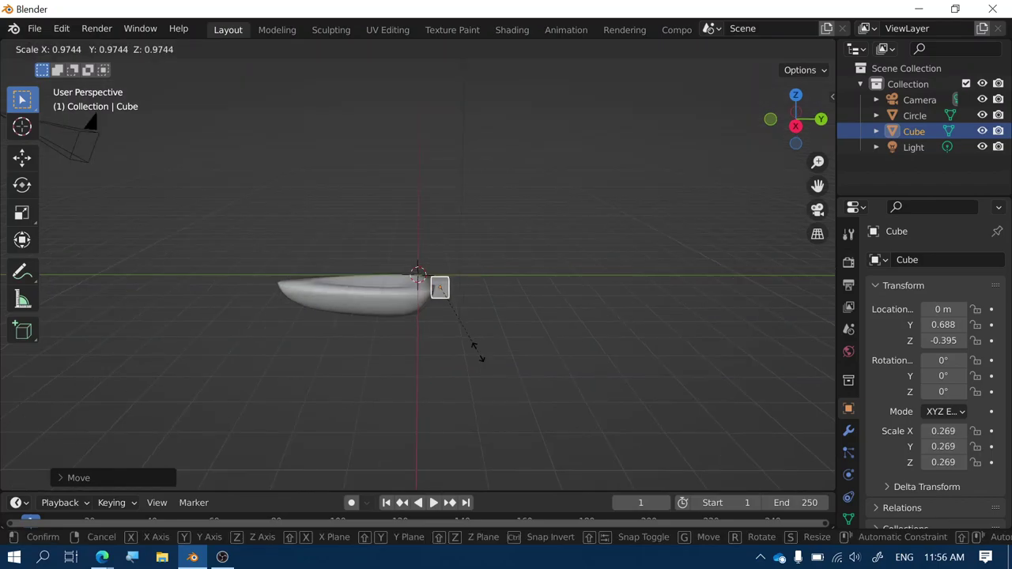
key("y")
left_click(509, 385)
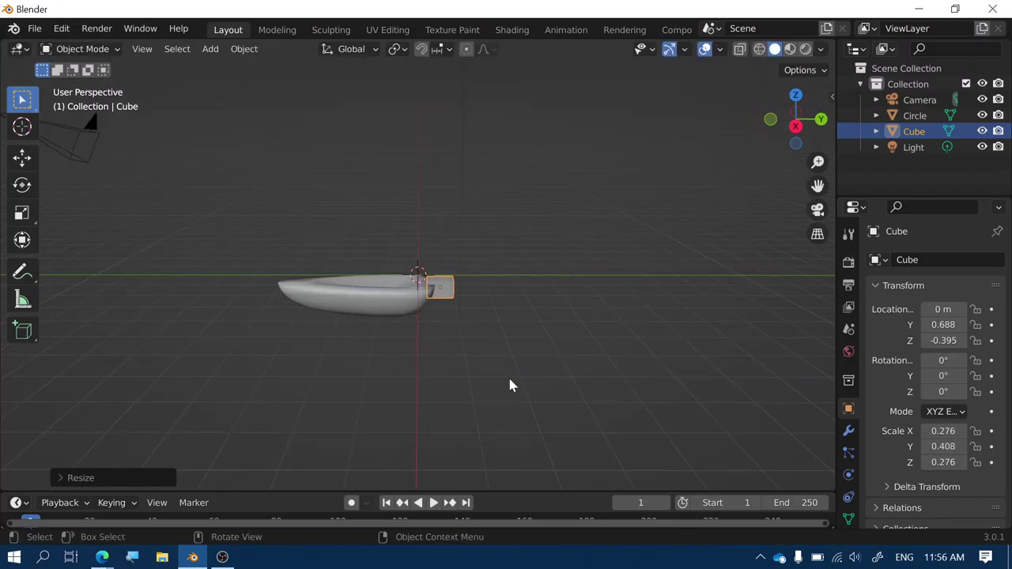
key("g")
key("y")
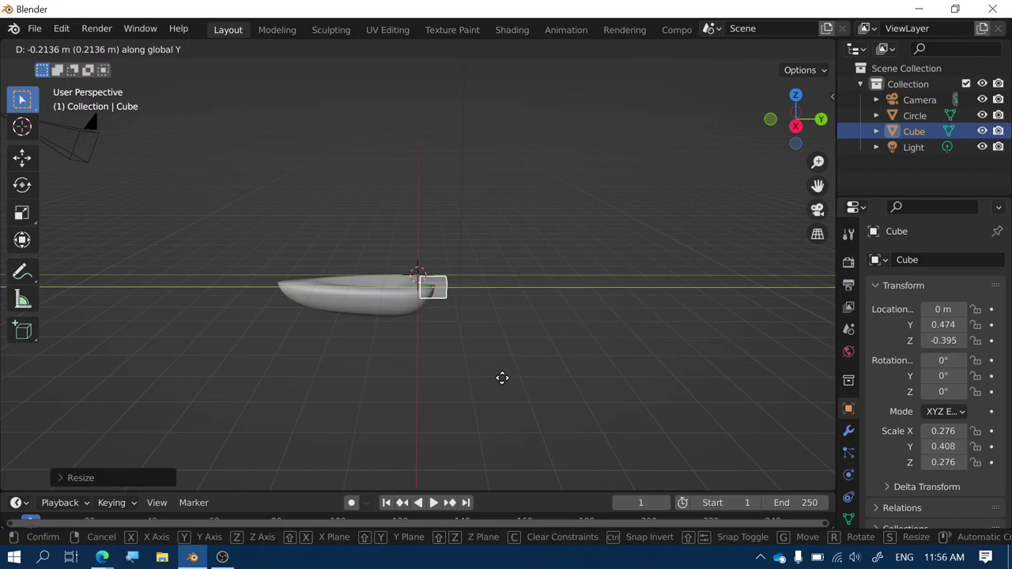
left_click(478, 358)
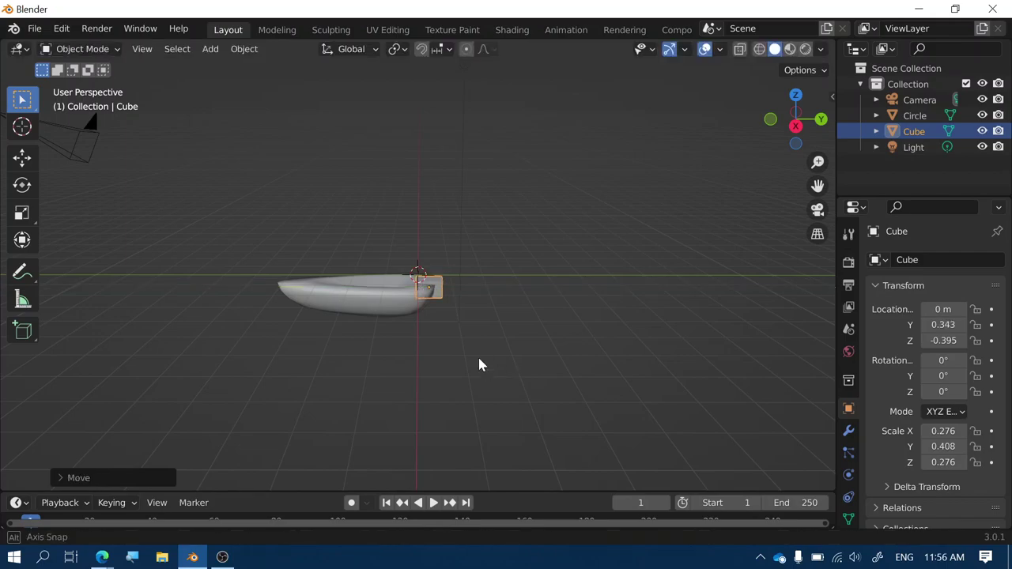
- Add a cylinder mesh and thin it to about 0.1 scale in X and Y, keeping its full height
middle_click_drag(477, 355, 444, 301)
key("shift+a")
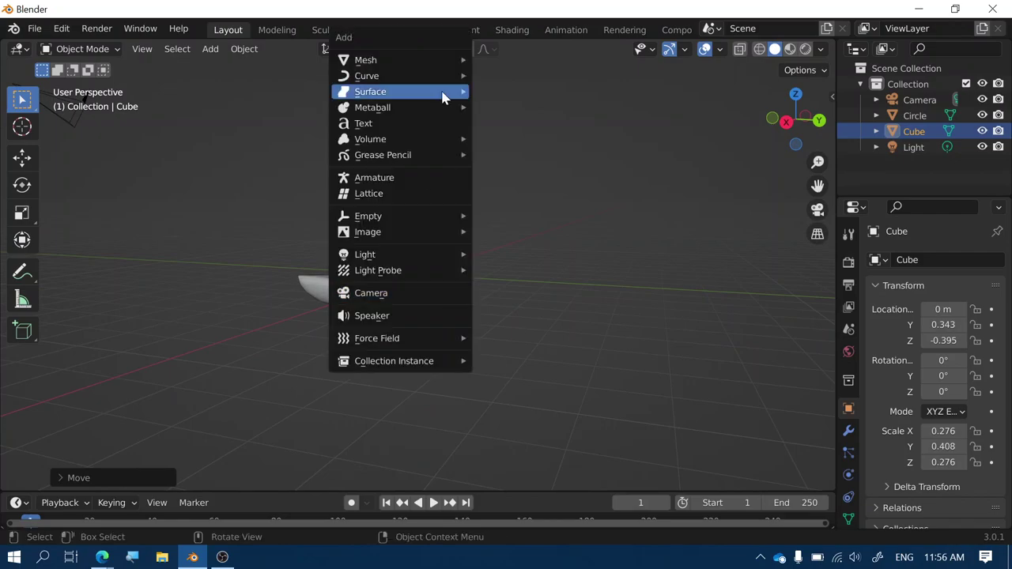
mouse_move(437, 62)
left_click(525, 139)
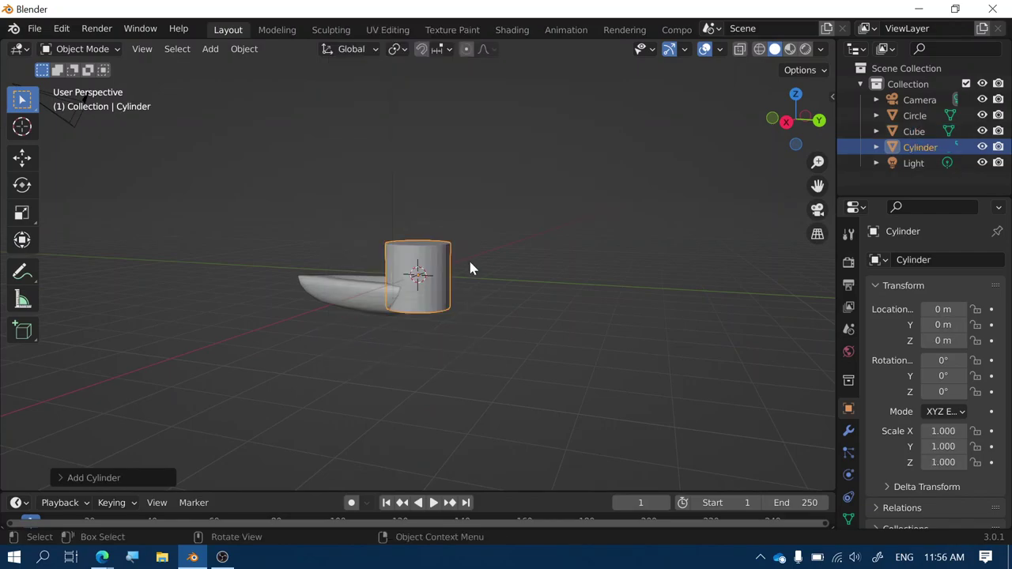
key("s")
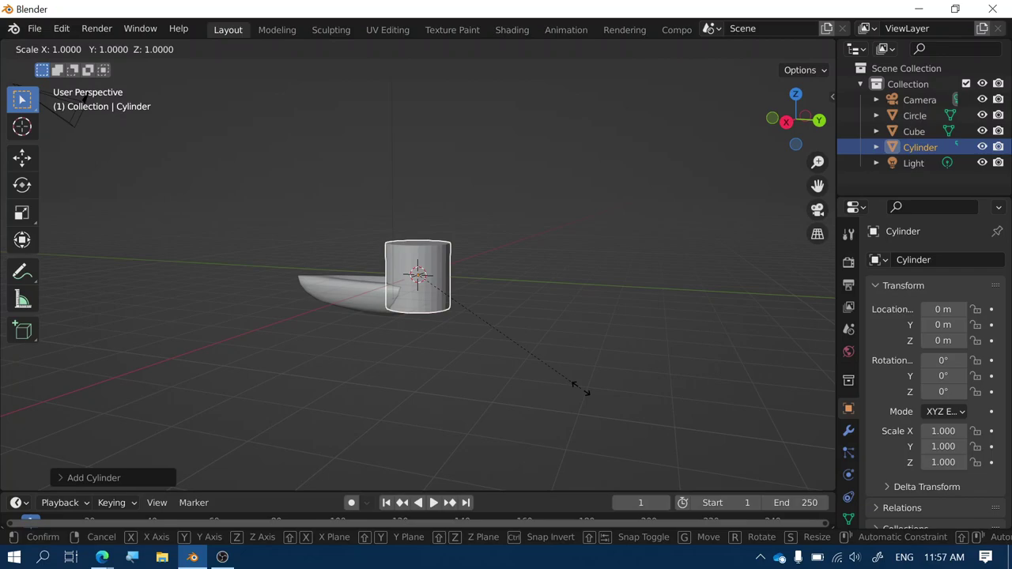
key("shift+z")
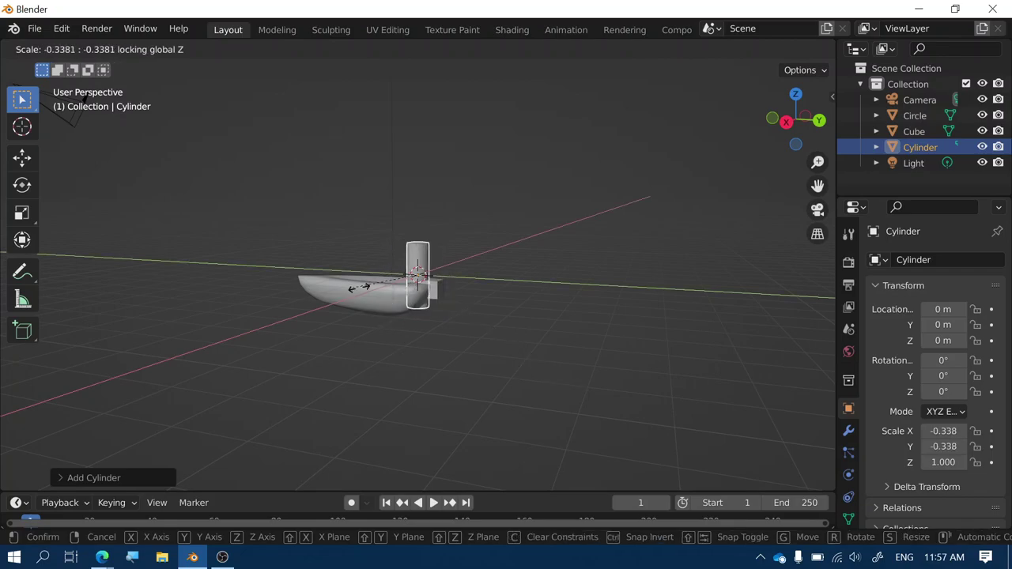
left_click(399, 291)
- Move the thin cylinder to about Y 0.66 m behind the stern and shorten it to about 0.57 scale along Z
middle_click_drag(441, 294, 461, 334)
key("g")
key("y")
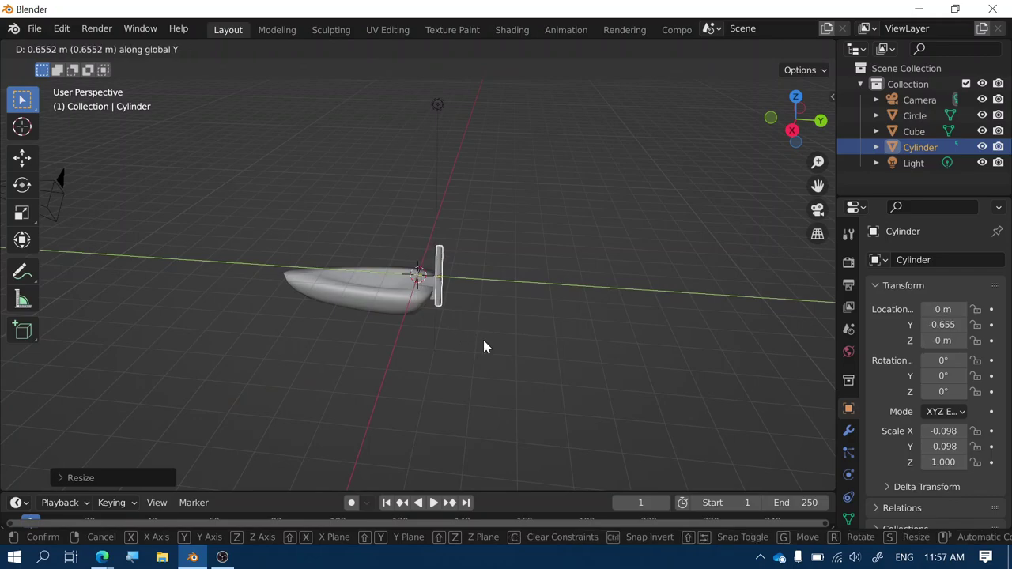
left_click(485, 346)
key("s")
key("z")
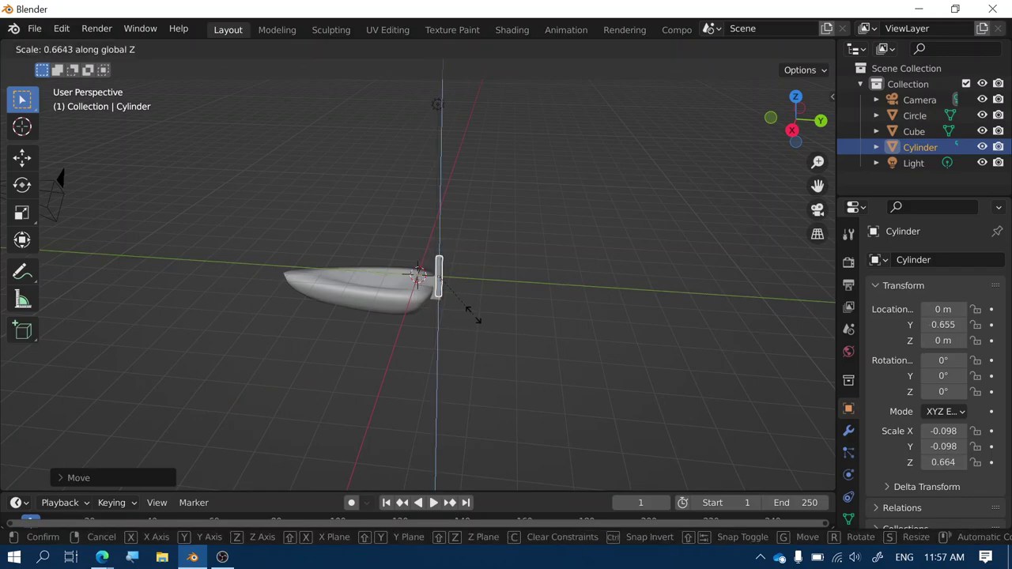
left_click(468, 311)
- Lower the cylinder along Z to about -1.12 m so it hangs beneath the cube
key("g")
key("z")
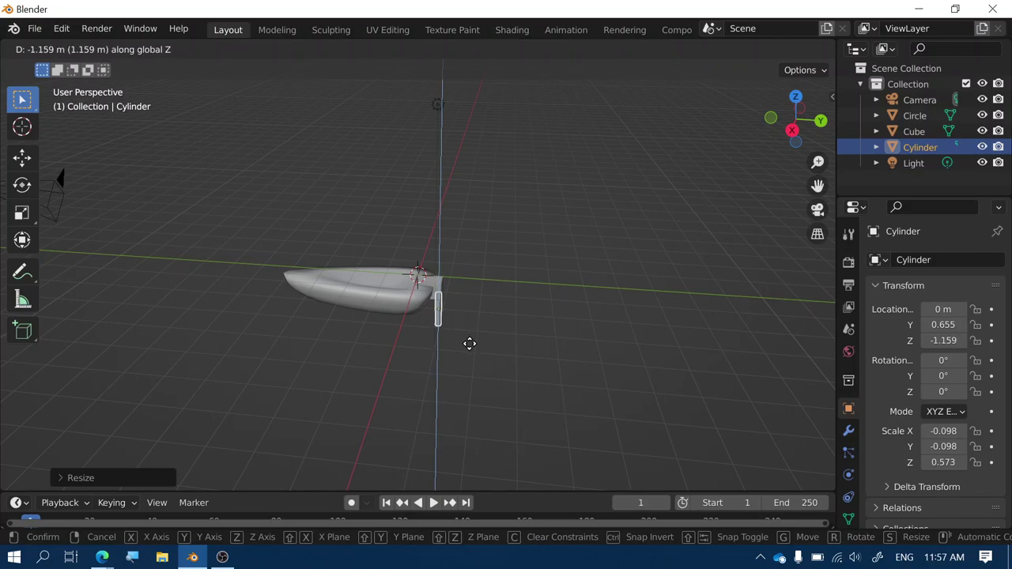
left_click(470, 341)
middle_click_drag(451, 238, 531, 350)
key("g")
key("z")
left_click(476, 339)
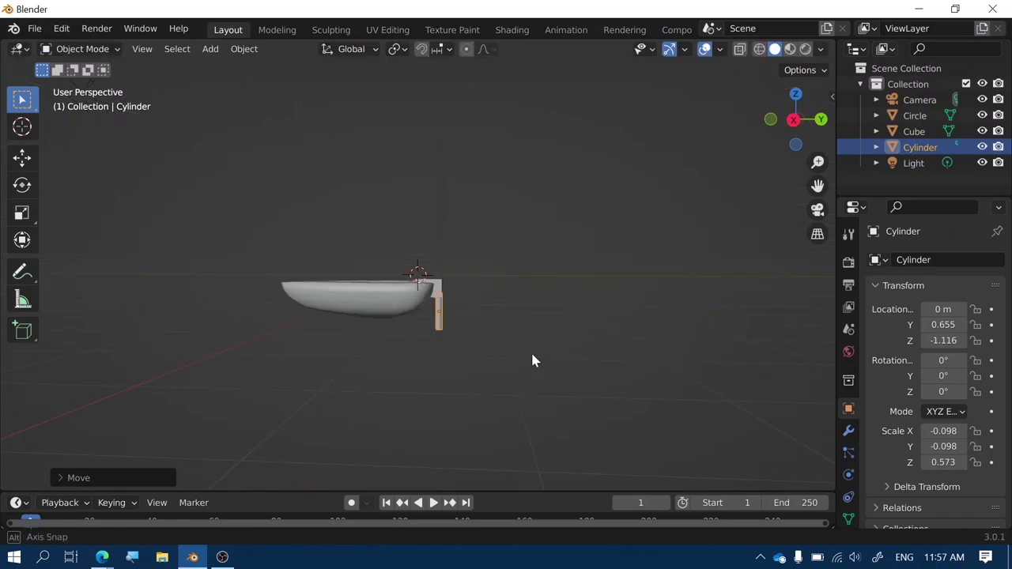
- Shift the cylinder toward the hull to about Y 0.59 m and shorten it to about 0.47 scale along Z
key("g")
key("y")
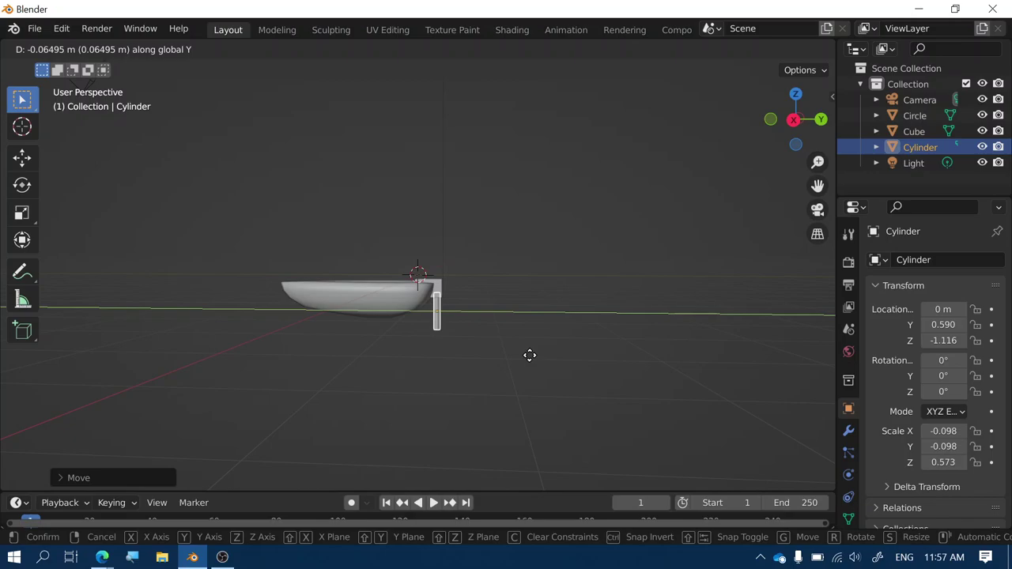
left_click(530, 355)
key("s")
key("z")
left_click(503, 371)
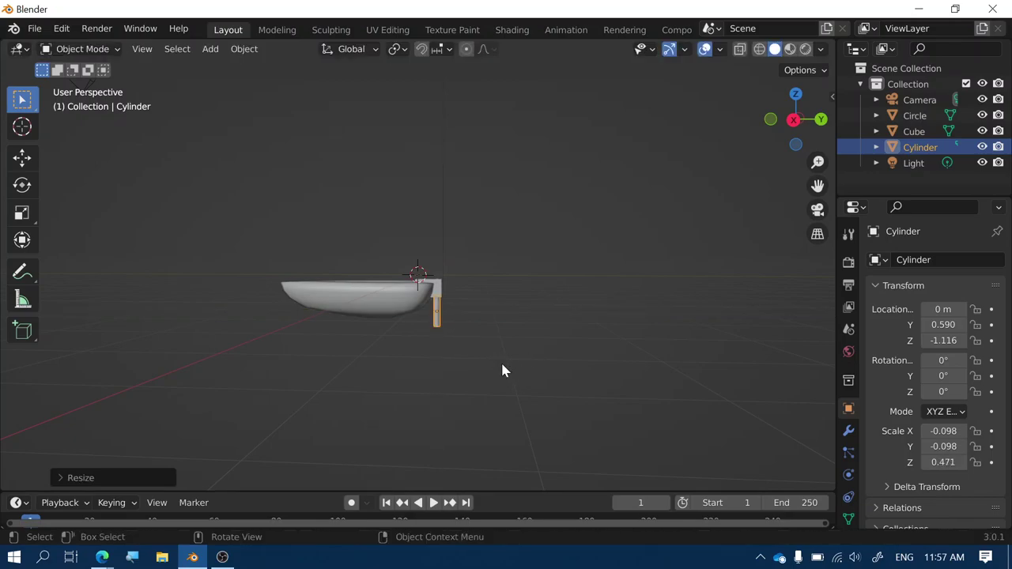
- Raise the cylinder to about Z -0.95 m and nudge it outward to about Y 0.62 m
key("g")
key("z")
left_click(472, 335)
key("g")
key("y")
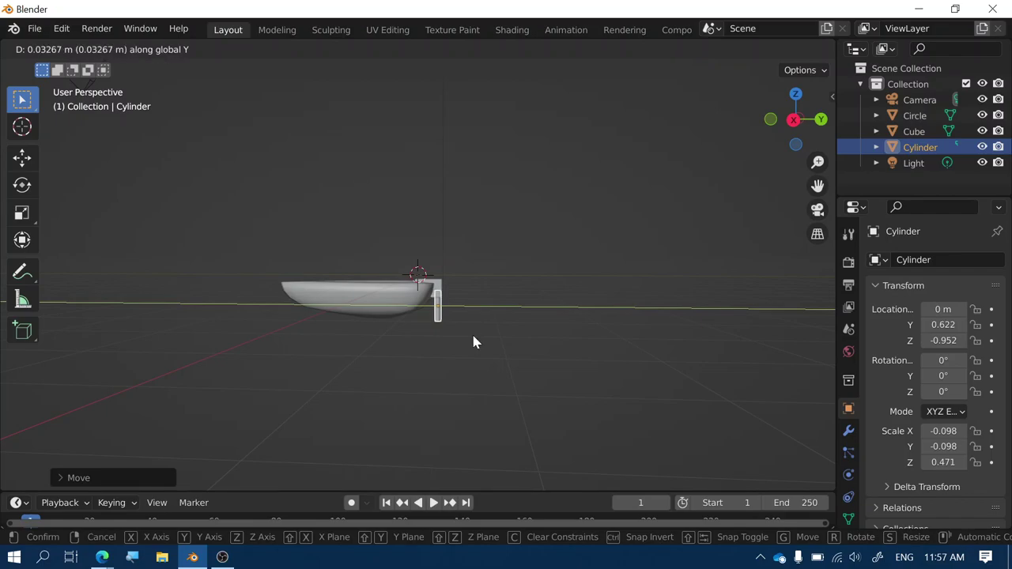
left_click(473, 341)
- Make the stern cube taller at about 0.32 Z scale, raise it to about Z -0.25 m, and deselect it
middle_click_drag(461, 348, 506, 356)
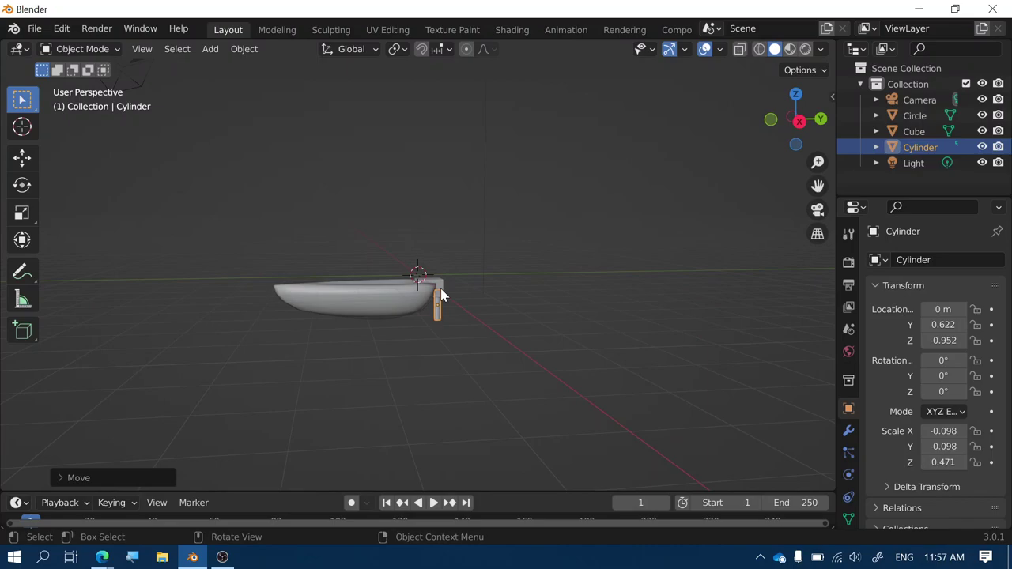
left_click(440, 290)
key("s")
key("z")
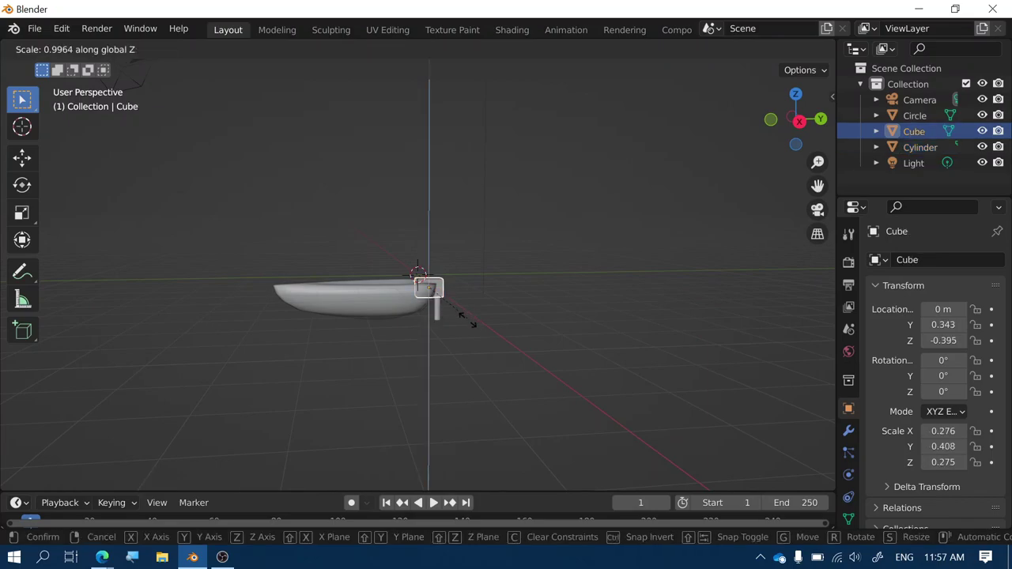
left_click(465, 335)
key("g")
key("z")
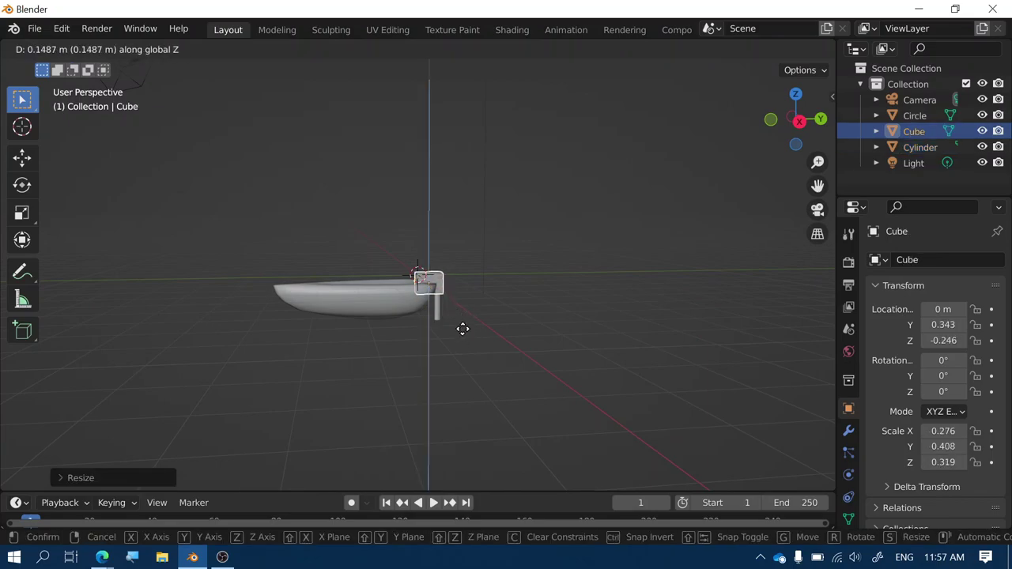
left_click(464, 335)
middle_click_drag(438, 335, 459, 327)
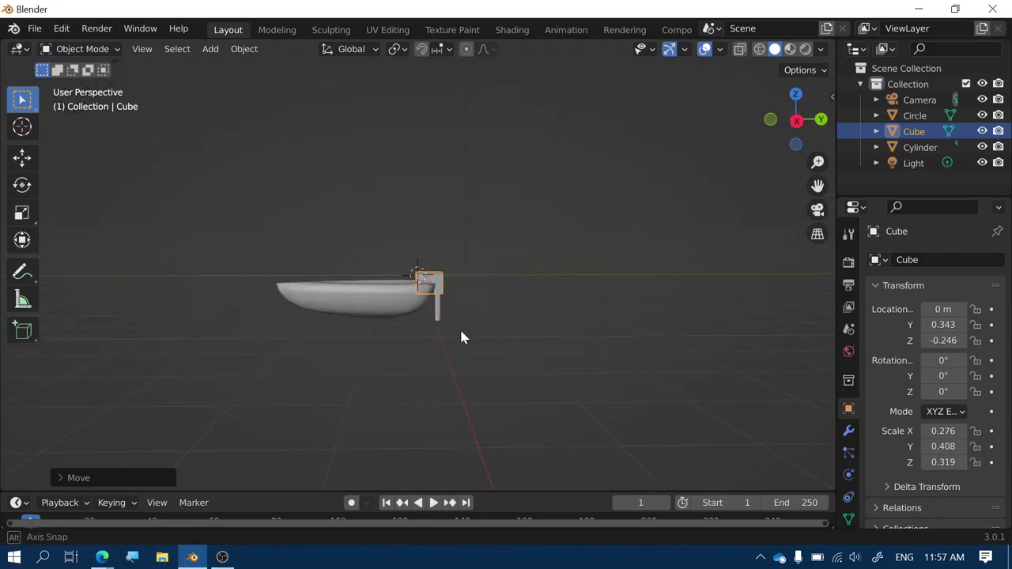
left_click(468, 332)
middle_click_drag(453, 364, 482, 343)
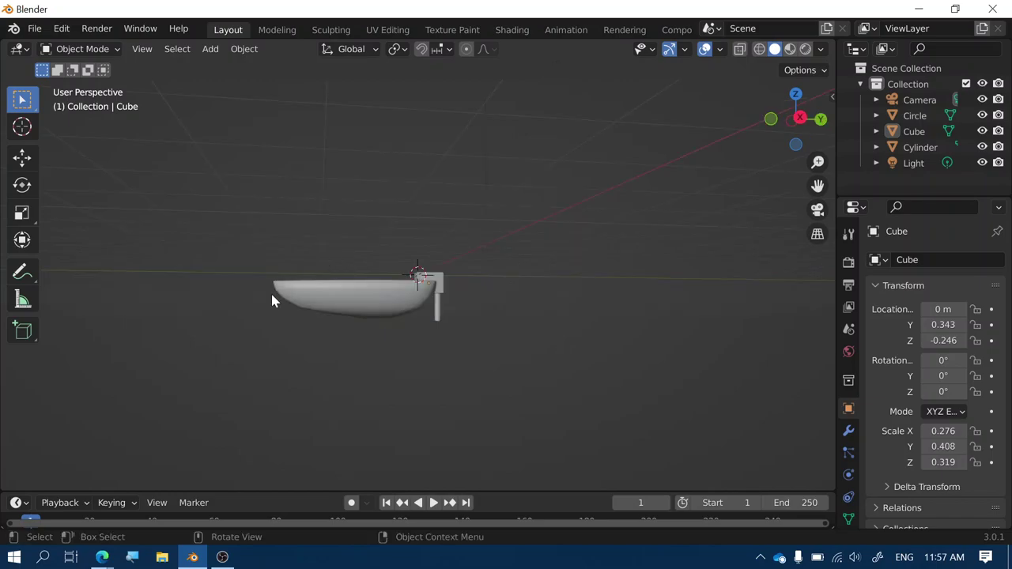
middle_click_drag(343, 268, 372, 303)
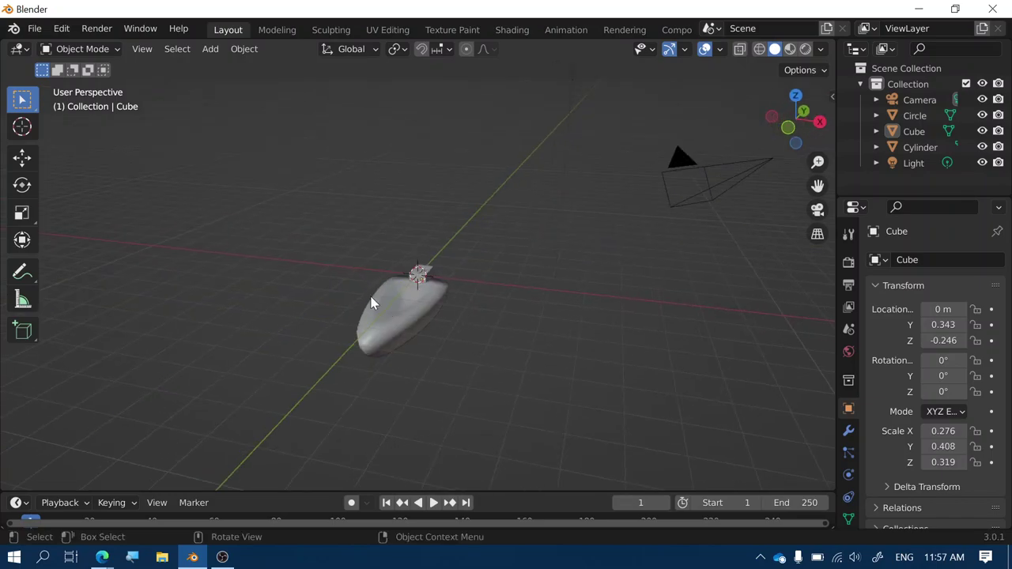
middle_click_drag(396, 362, 336, 353)
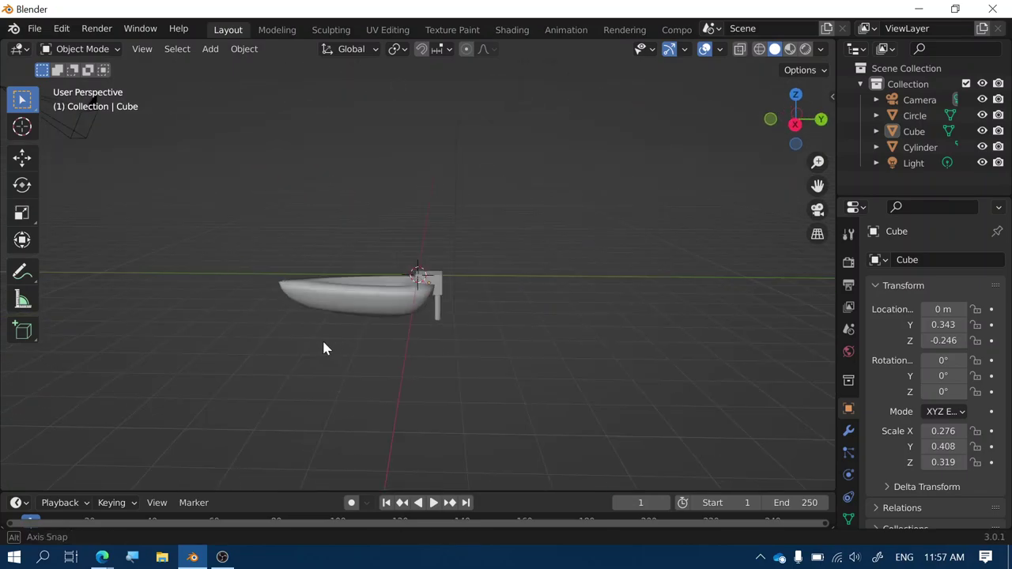
middle_click_drag(325, 349, 323, 345)
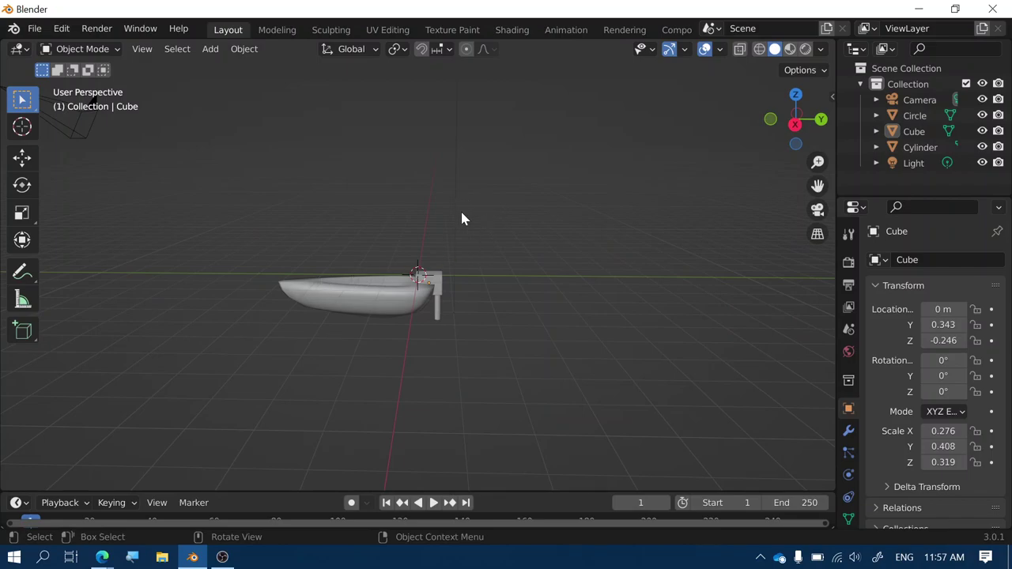